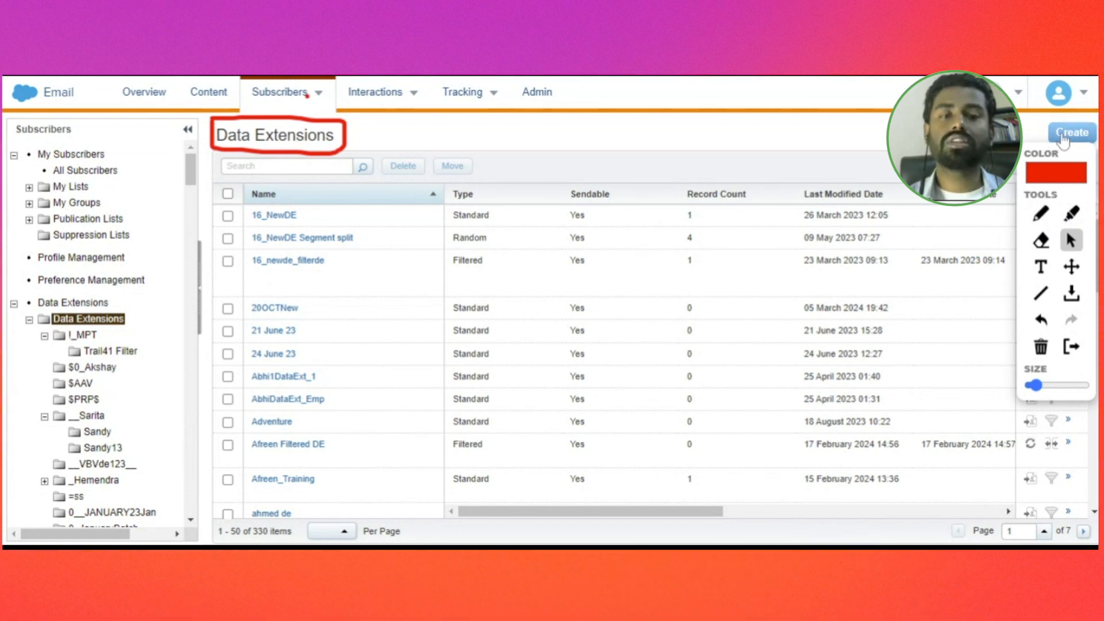
Step: Start a new Standard Data Extension with the creation method Create from Existing, dismissing the source selection without picking one
left_click(1064, 136)
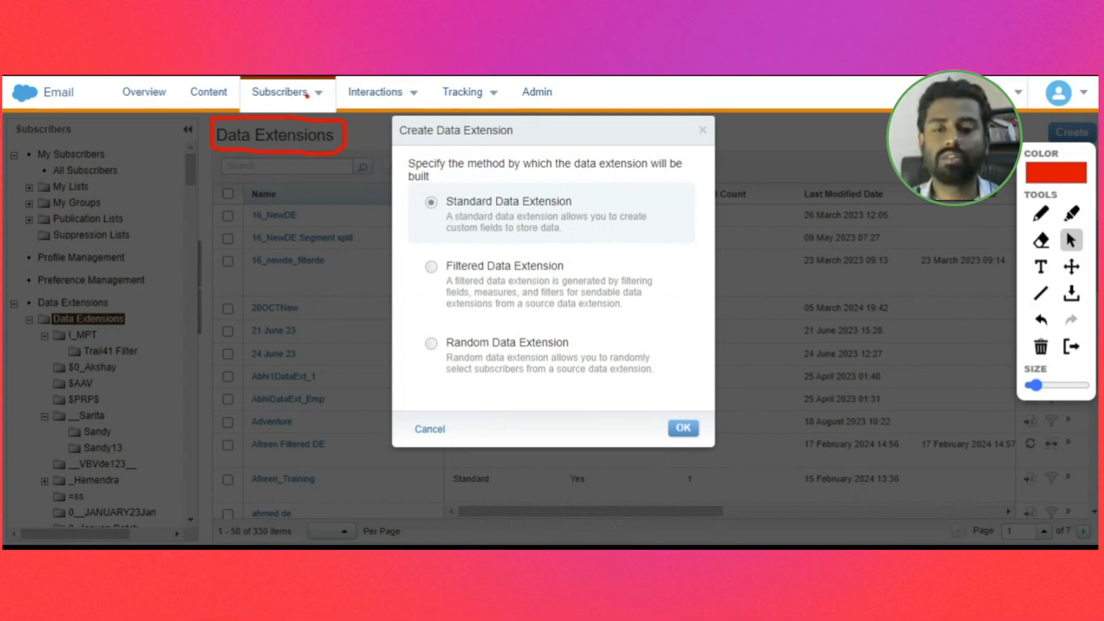
left_click(683, 428)
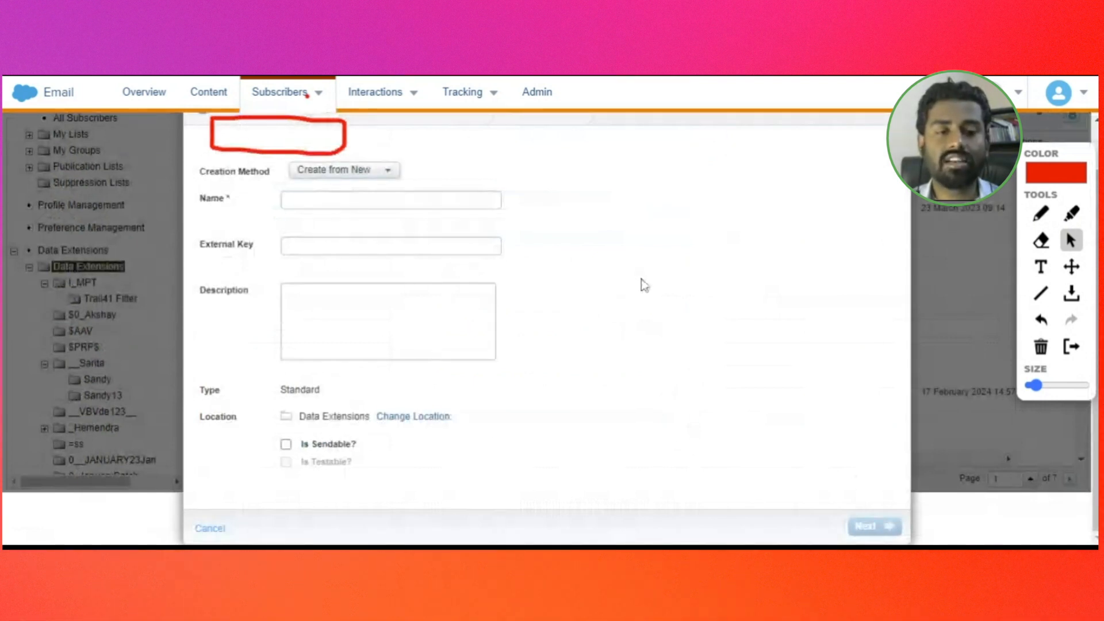
left_click(378, 176)
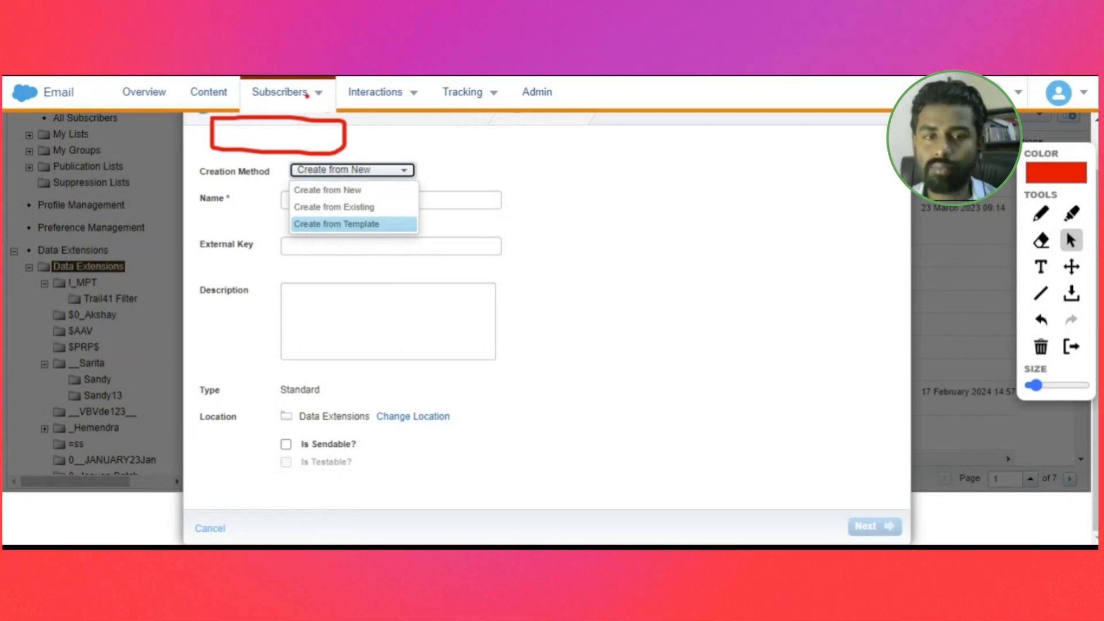
left_click(322, 211)
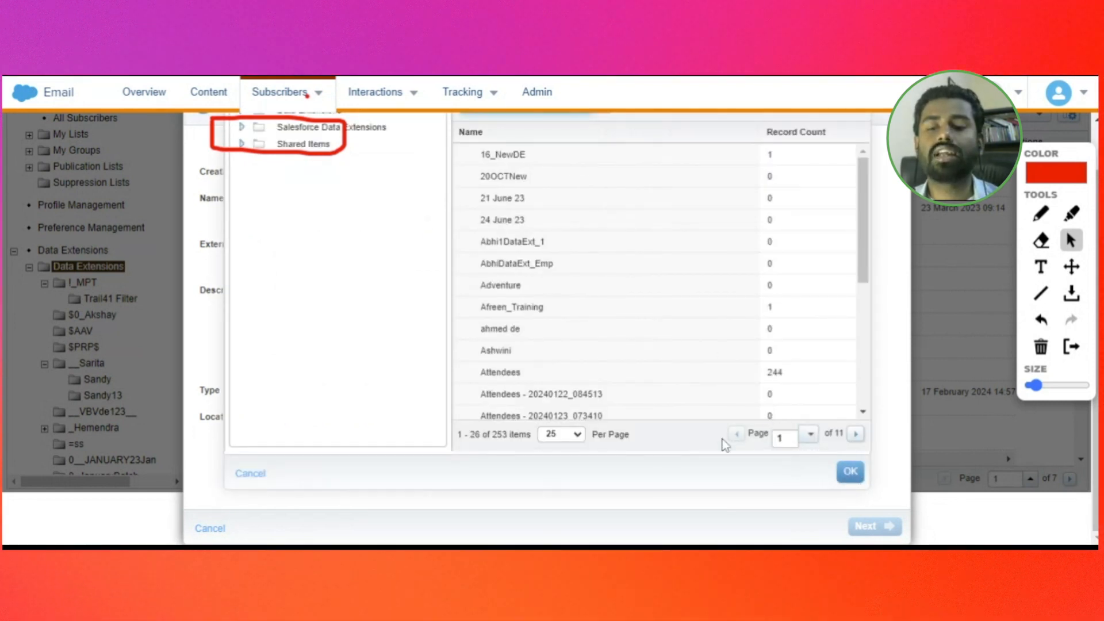
left_click(248, 475)
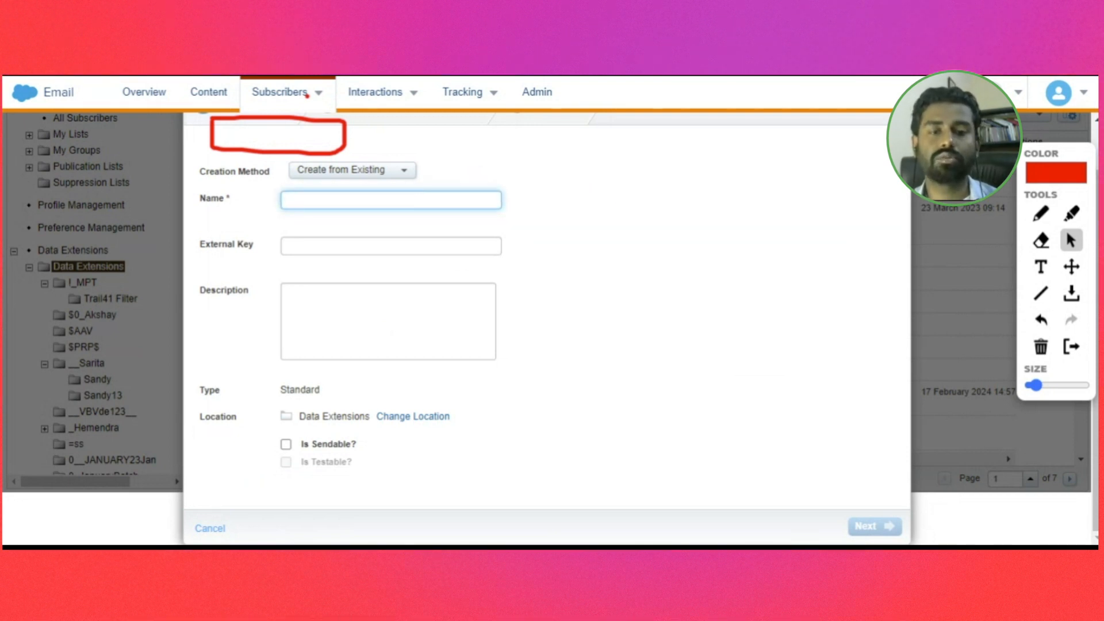
Step: Name the new data extension DemoList13April
type("Ne")
key("BackSpace")
key("BackSpace")
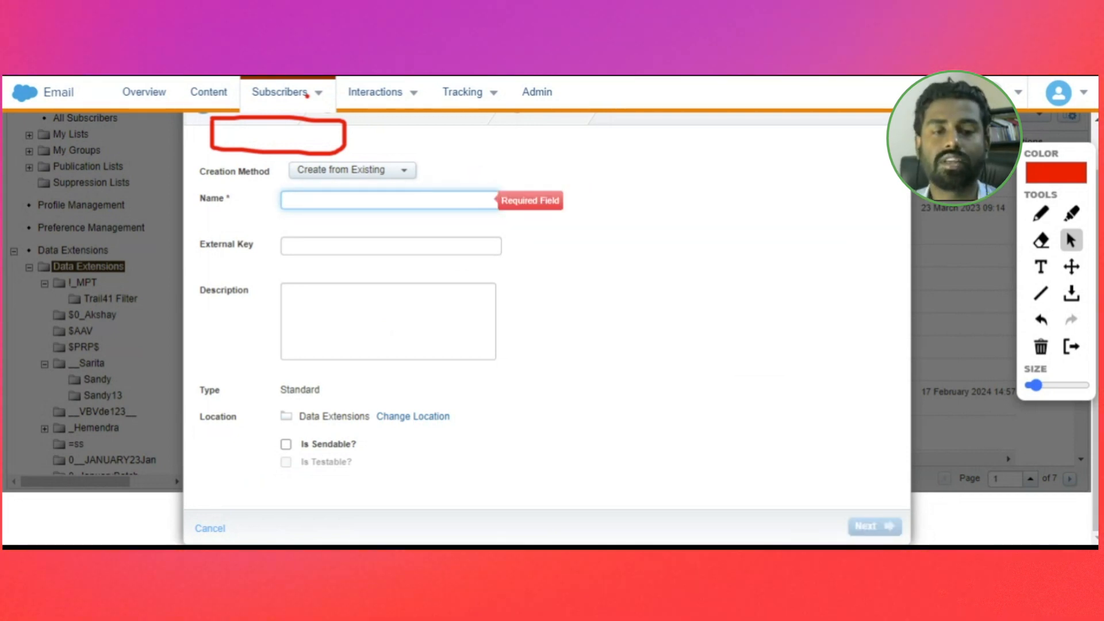
type("DemoL")
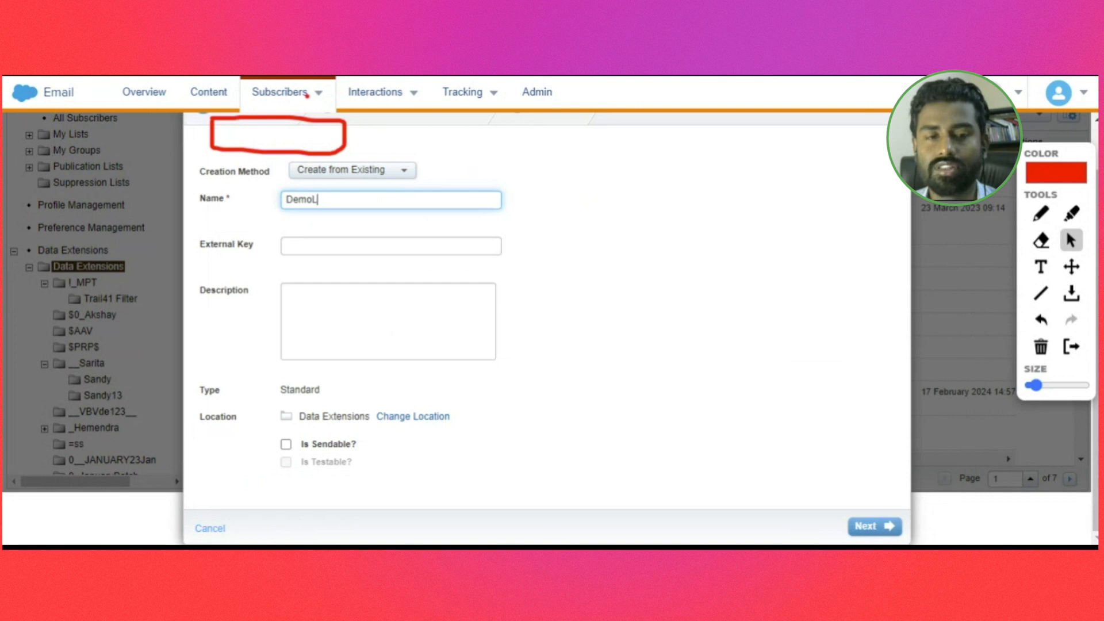
type("ist13A")
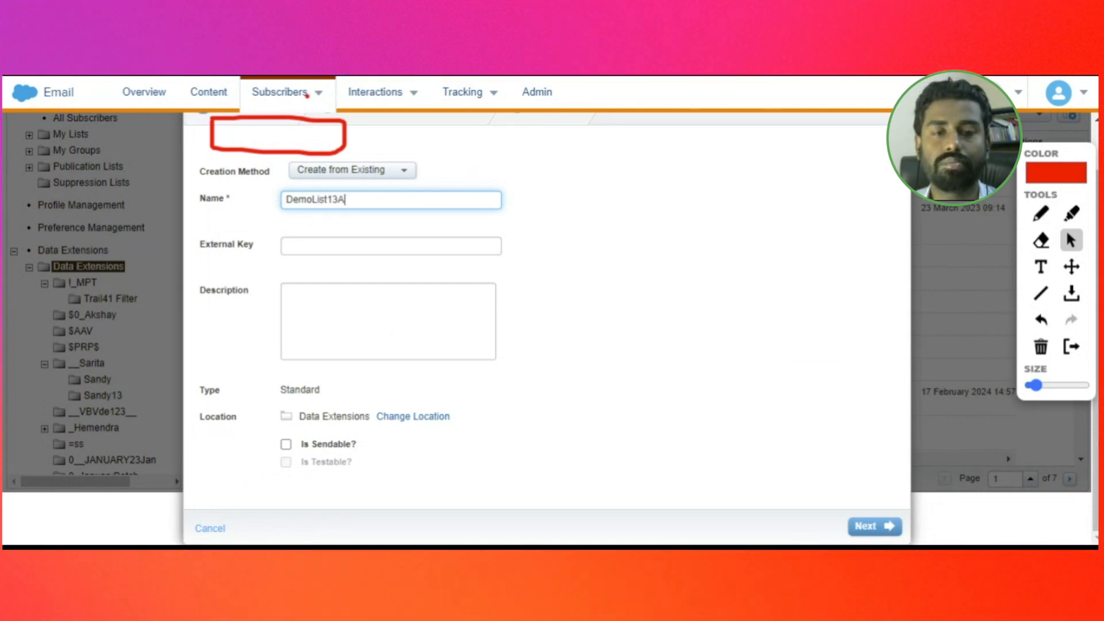
type("pril")
left_click(539, 223)
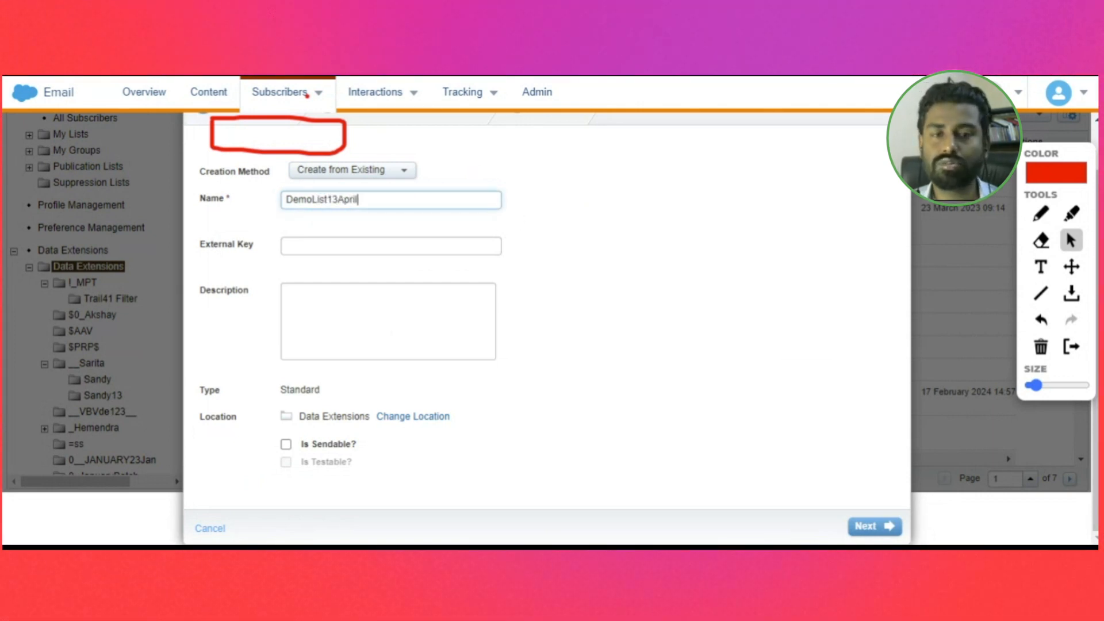
left_click_drag(367, 201, 243, 202)
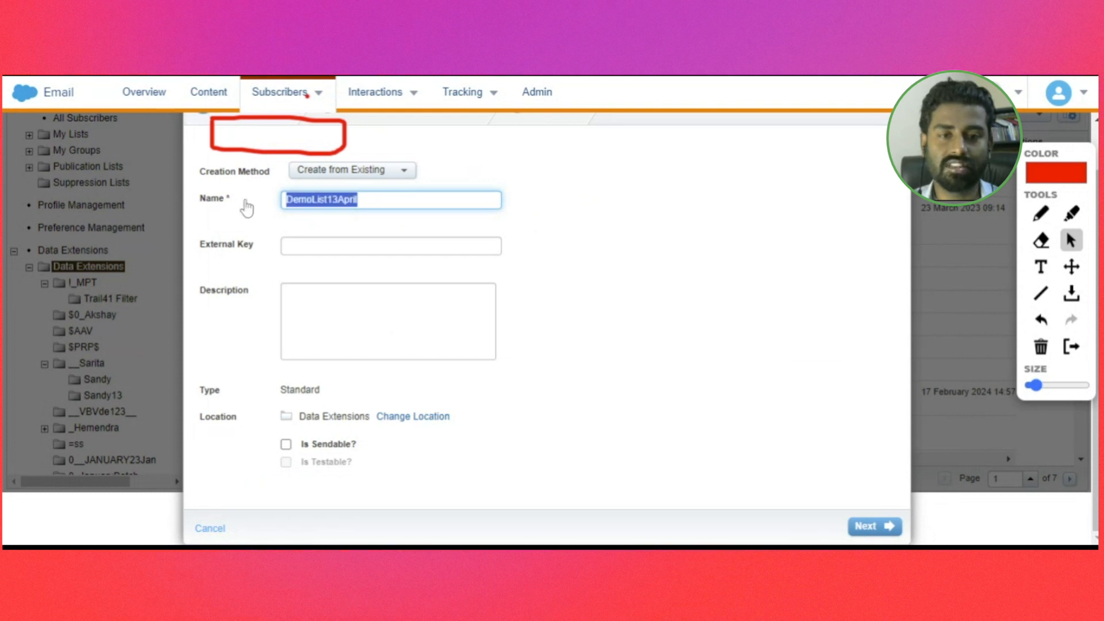
left_click(353, 217)
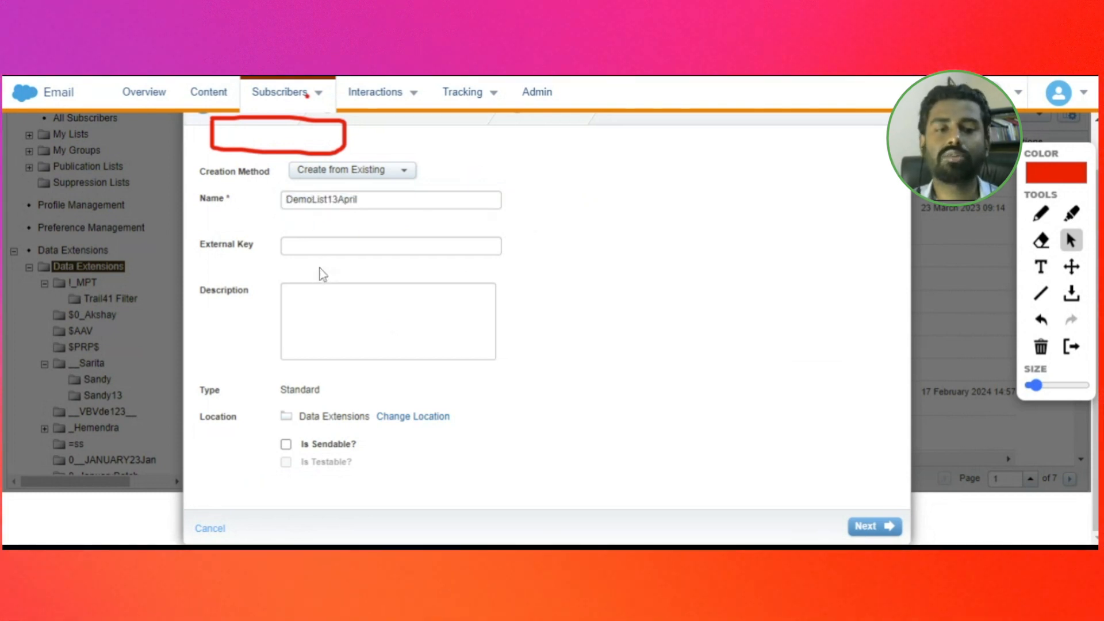
Step: Try a description saying the data extension is for a demo in the sfmc session, and clear it again
left_click(322, 295)
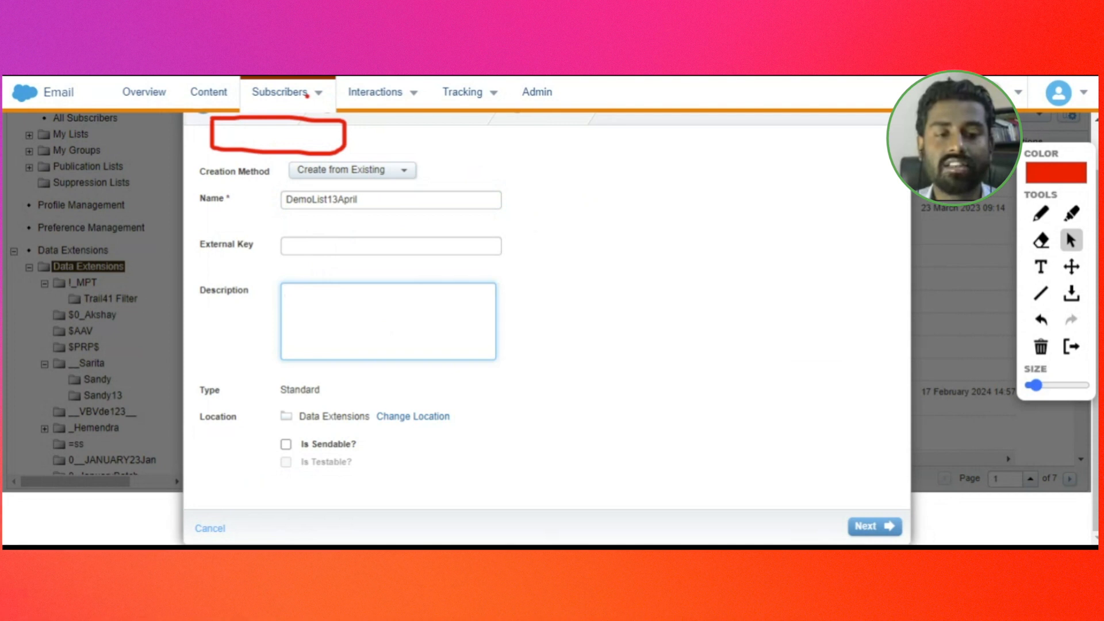
type("I am creating this de for de")
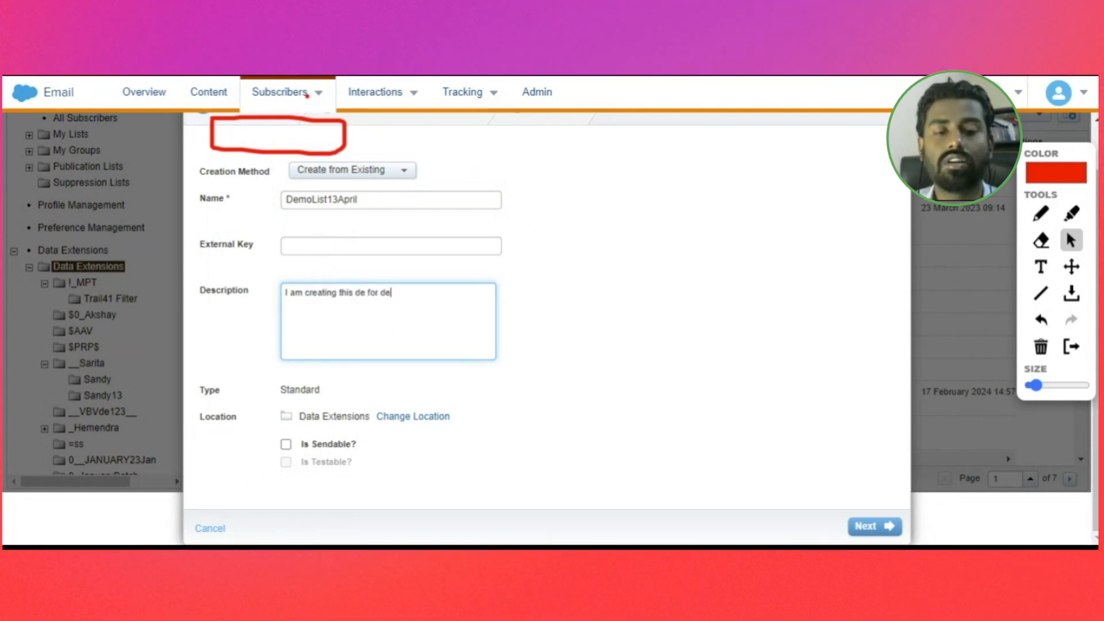
type("mo in the sfmc session. I will use it later this dE for explanation")
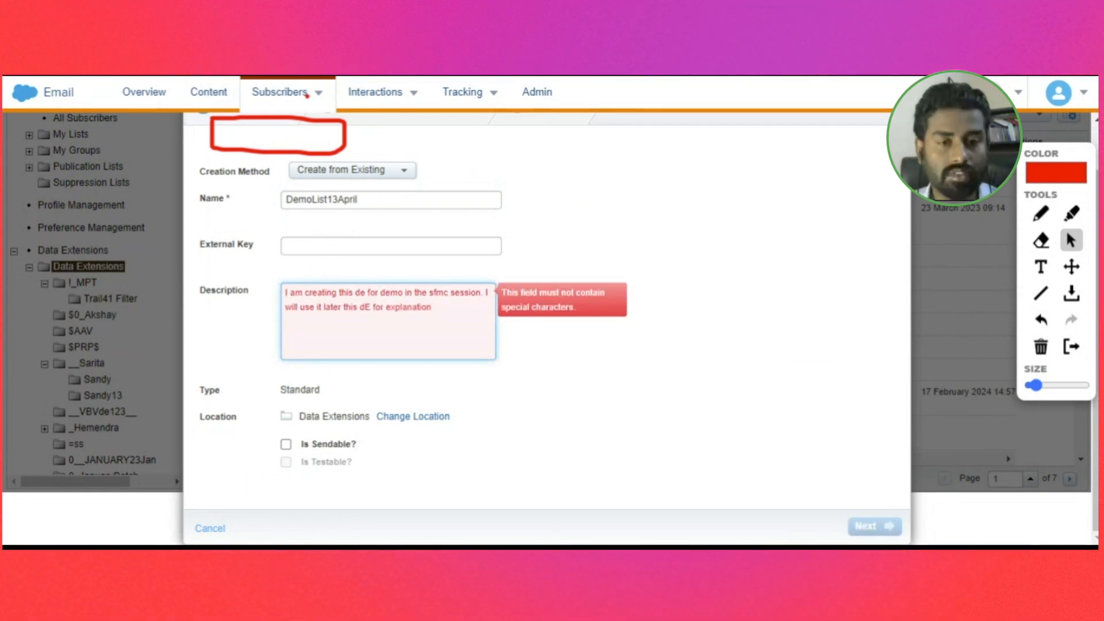
left_click_drag(432, 308, 273, 294)
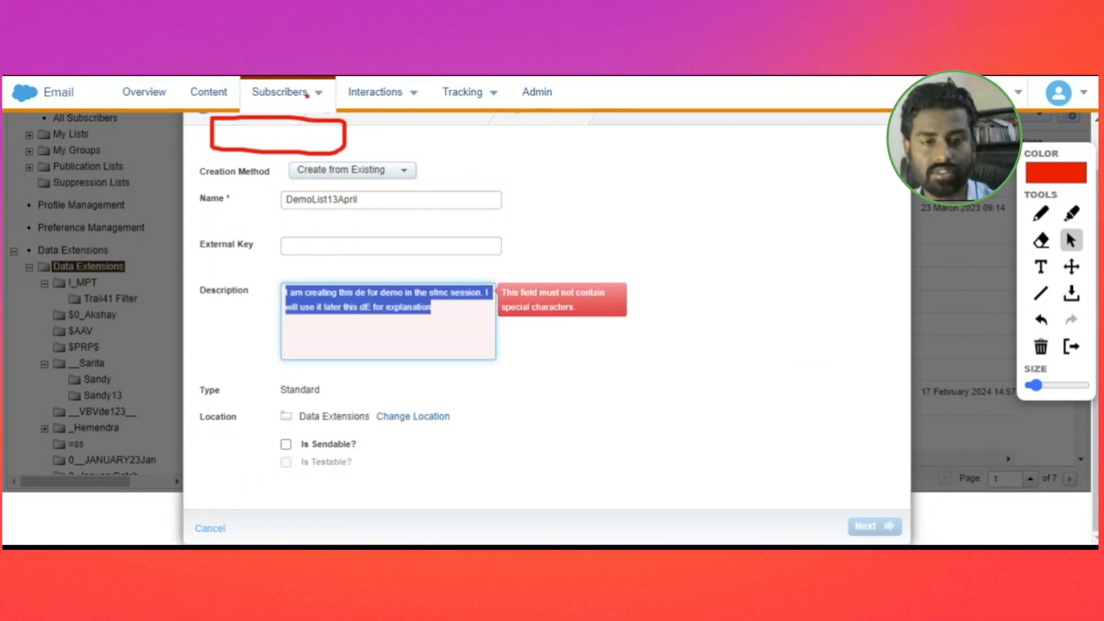
key("BackSpace")
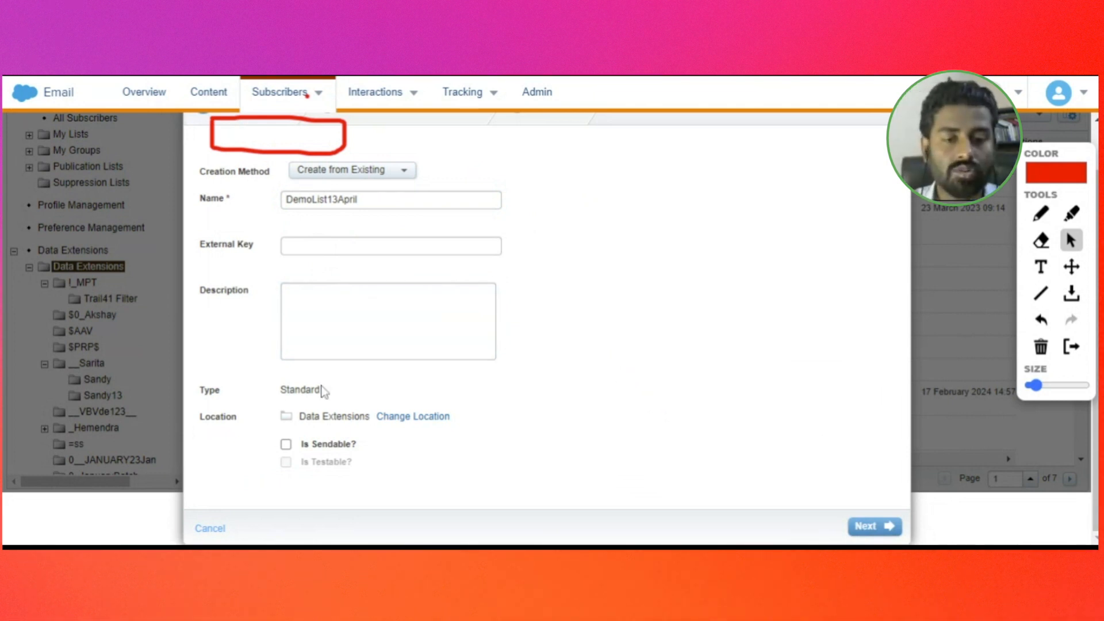
left_click_drag(281, 391, 326, 390)
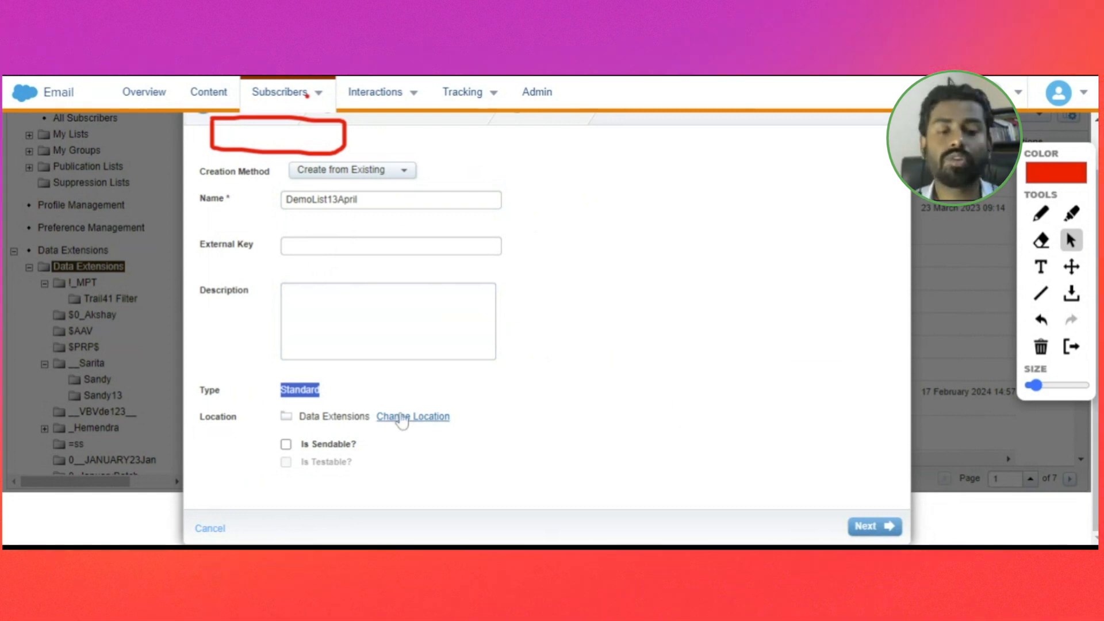
left_click_drag(299, 417, 343, 417)
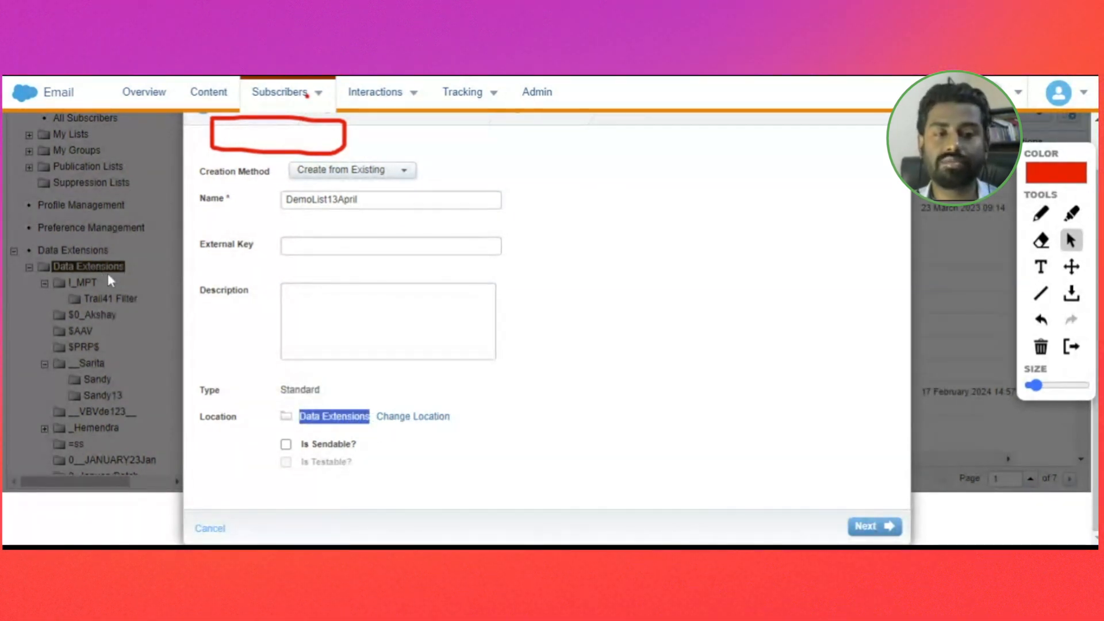
left_click(1040, 213)
mouse_move(107, 246)
left_mouse_down()
mouse_move(58, 253)
mouse_move(87, 301)
mouse_move(135, 276)
mouse_move(115, 249)
left_mouse_up()
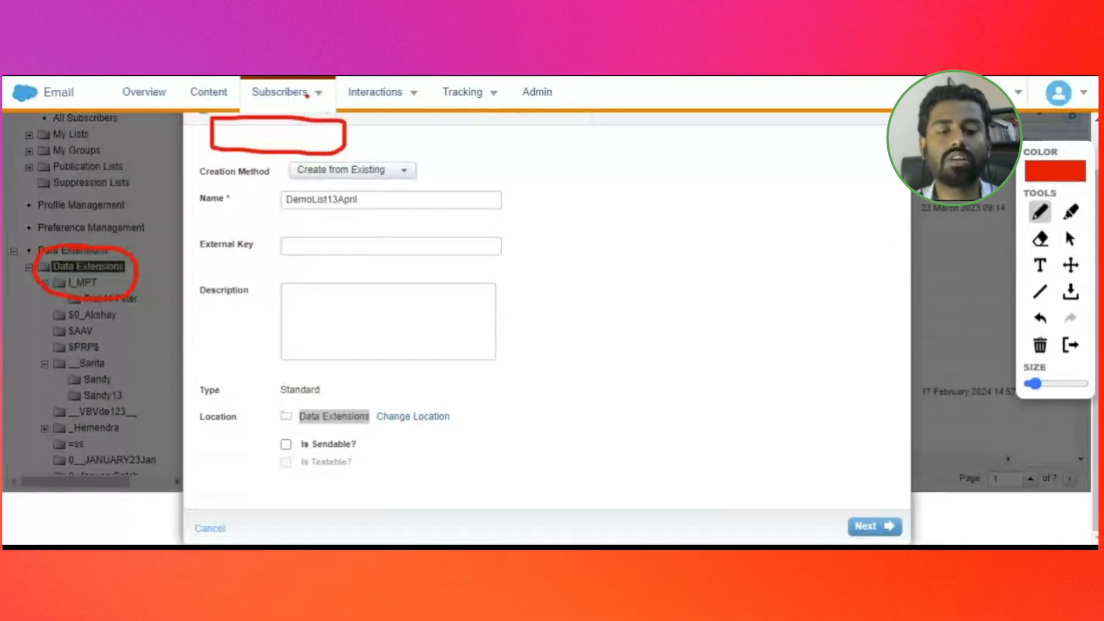
left_click_drag(348, 426, 452, 426)
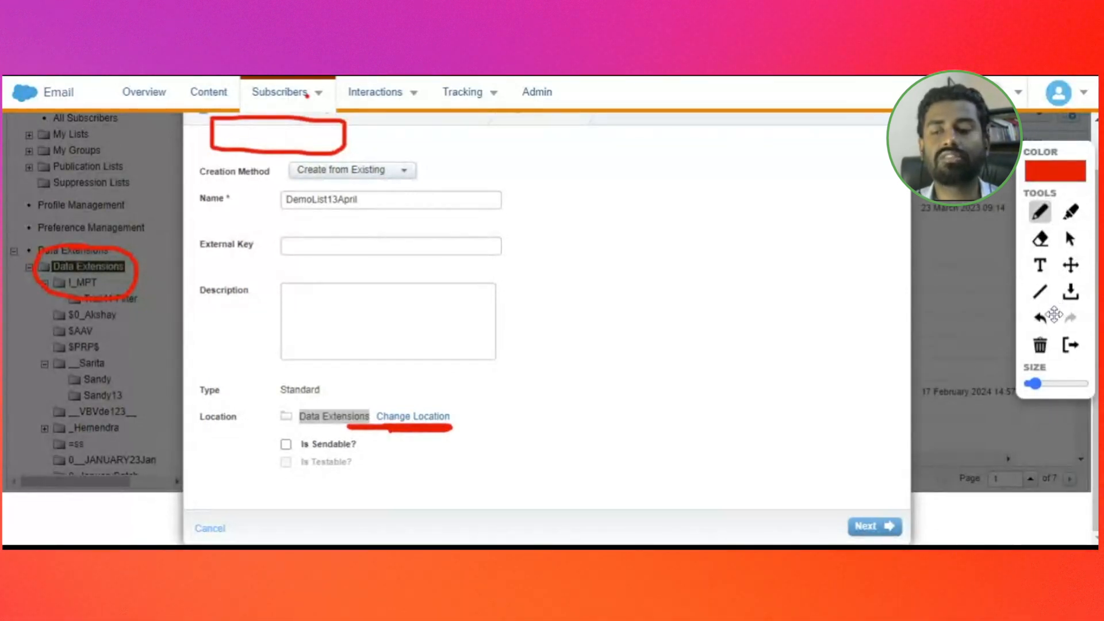
left_click(1040, 345)
left_click(1070, 238)
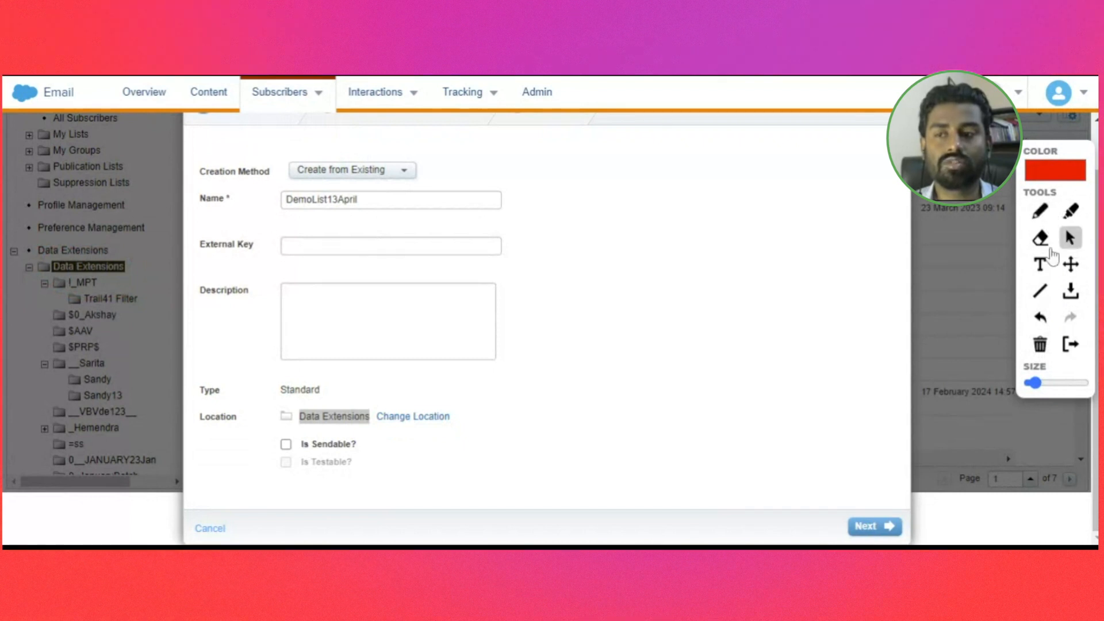
Step: Make the data extension sendable and testable, and continue to the field definitions with the retention setting left off
left_click(288, 447)
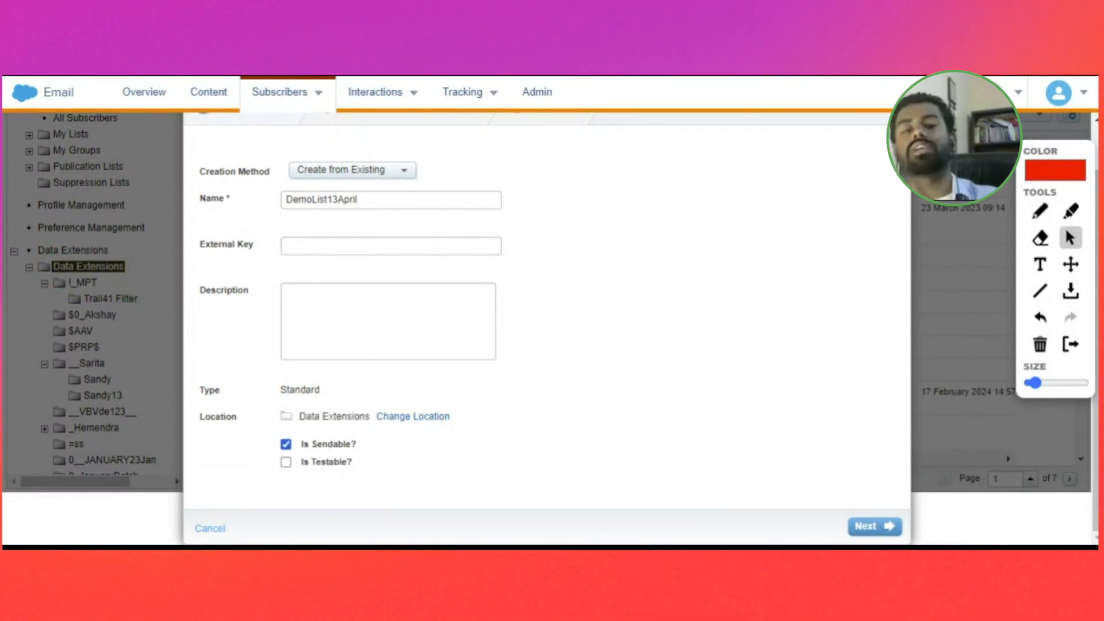
left_click(336, 447)
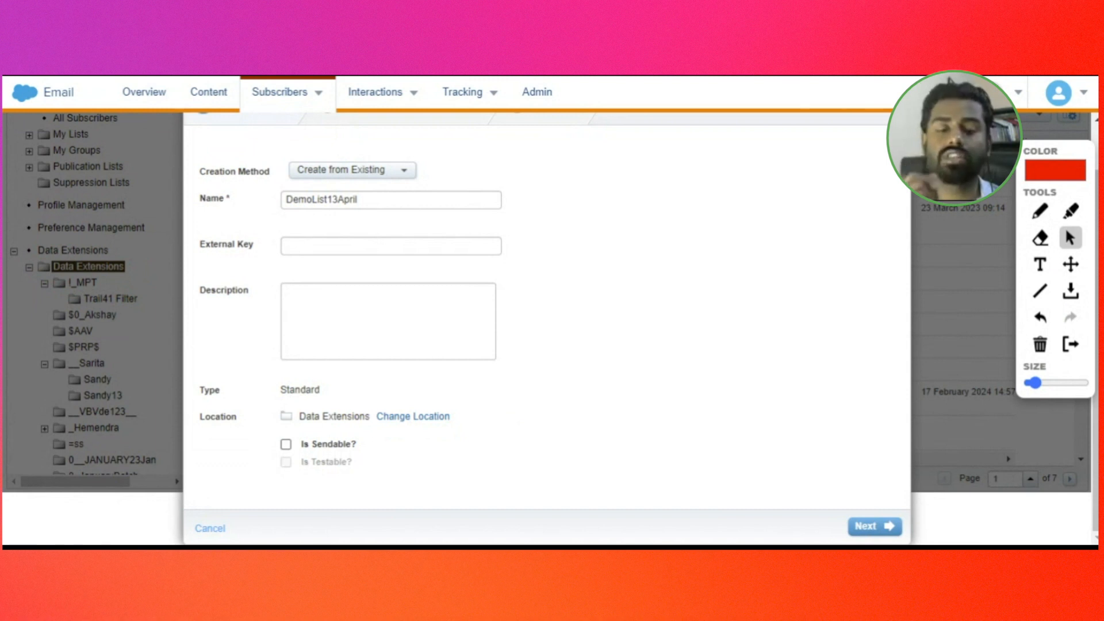
left_click(315, 449)
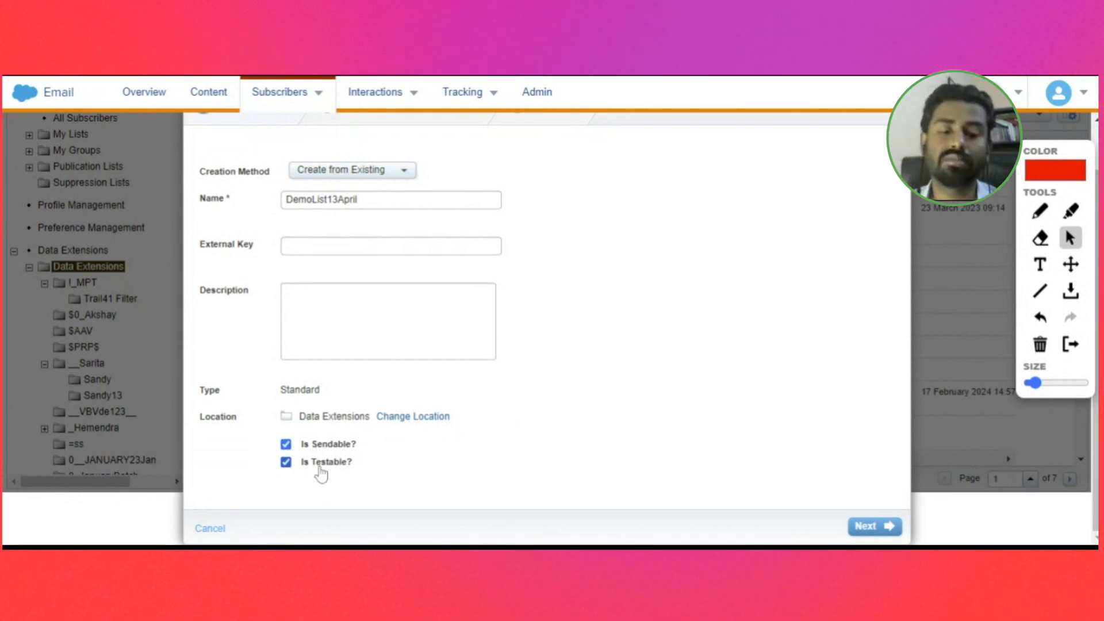
left_click(321, 466)
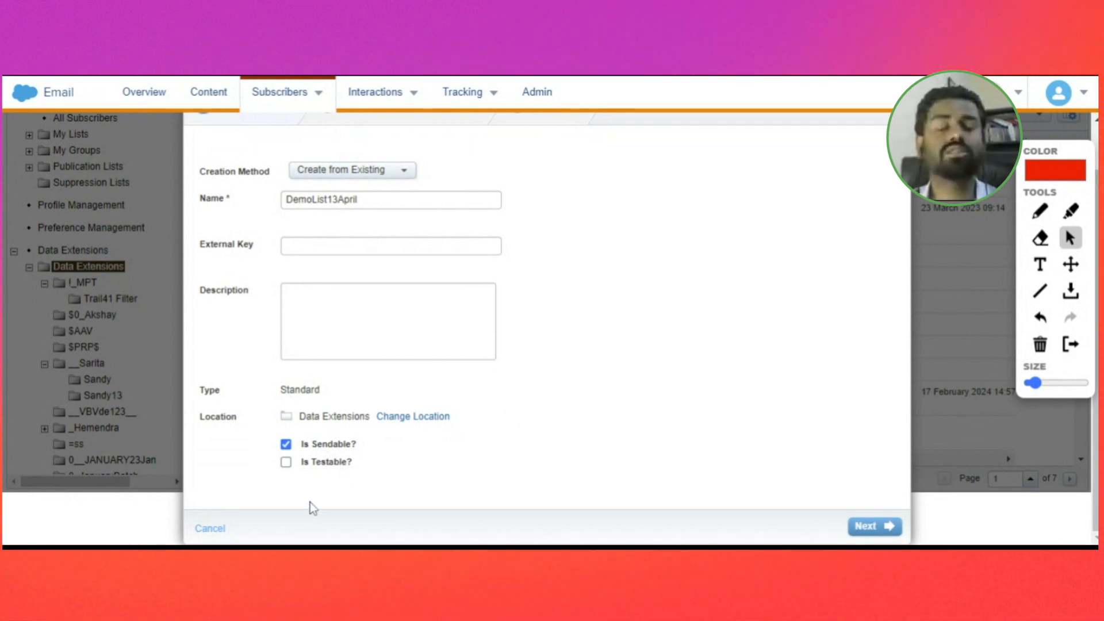
left_click(323, 467)
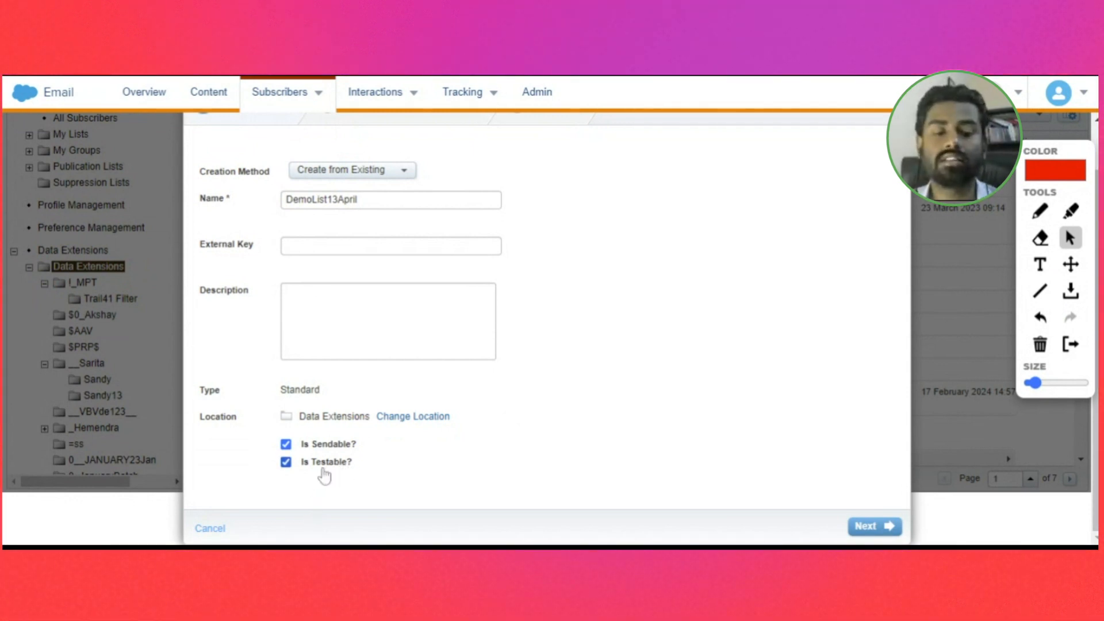
left_click(874, 526)
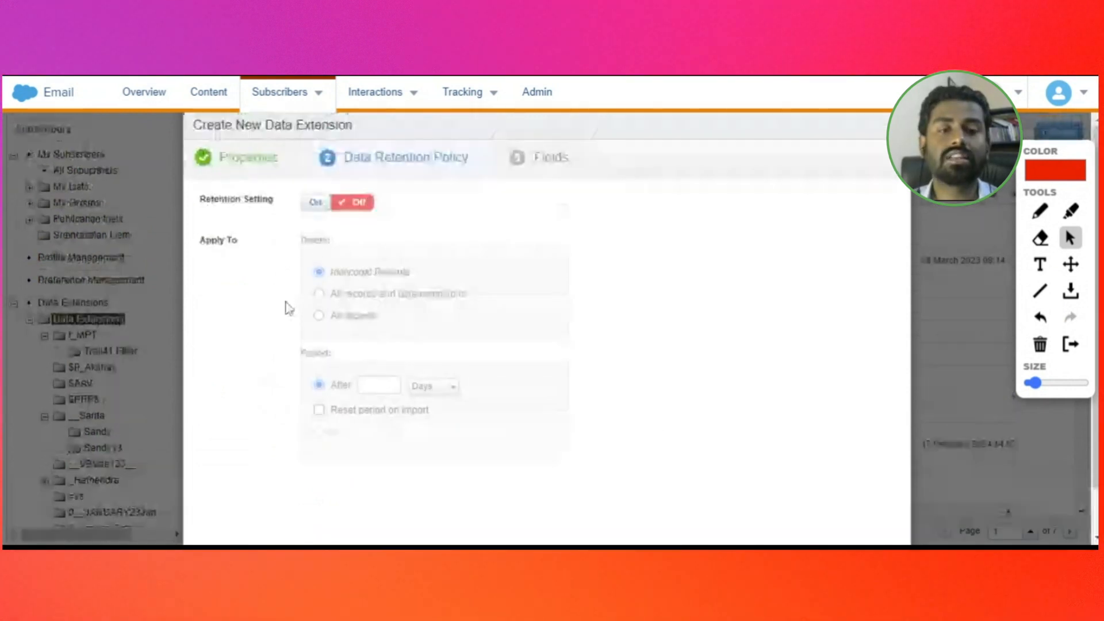
scroll(426, 221, "down", 1)
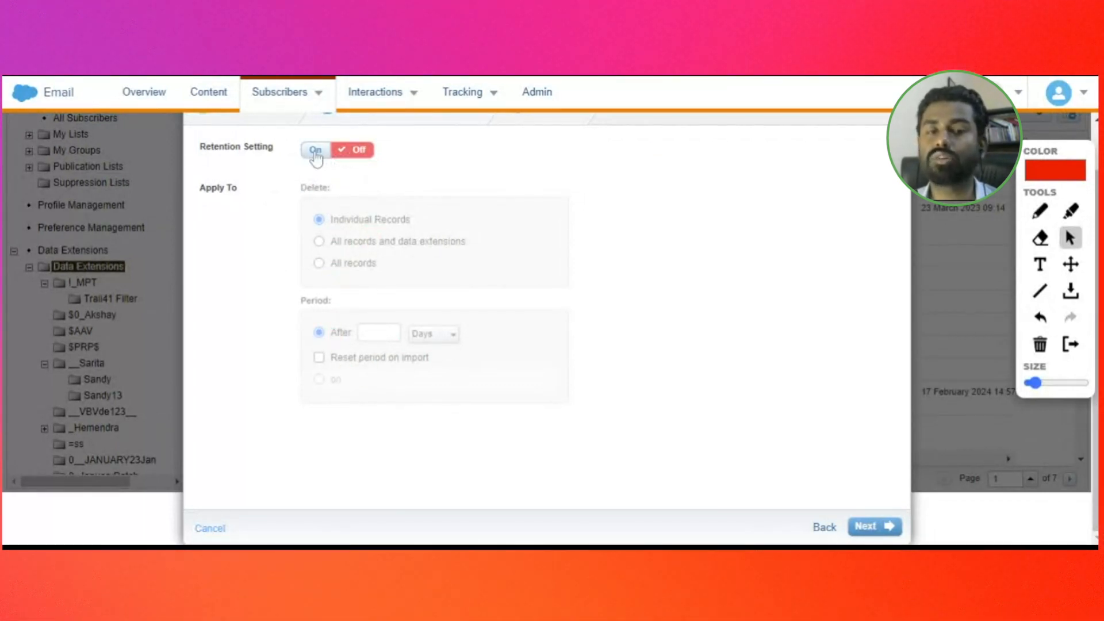
left_click(875, 530)
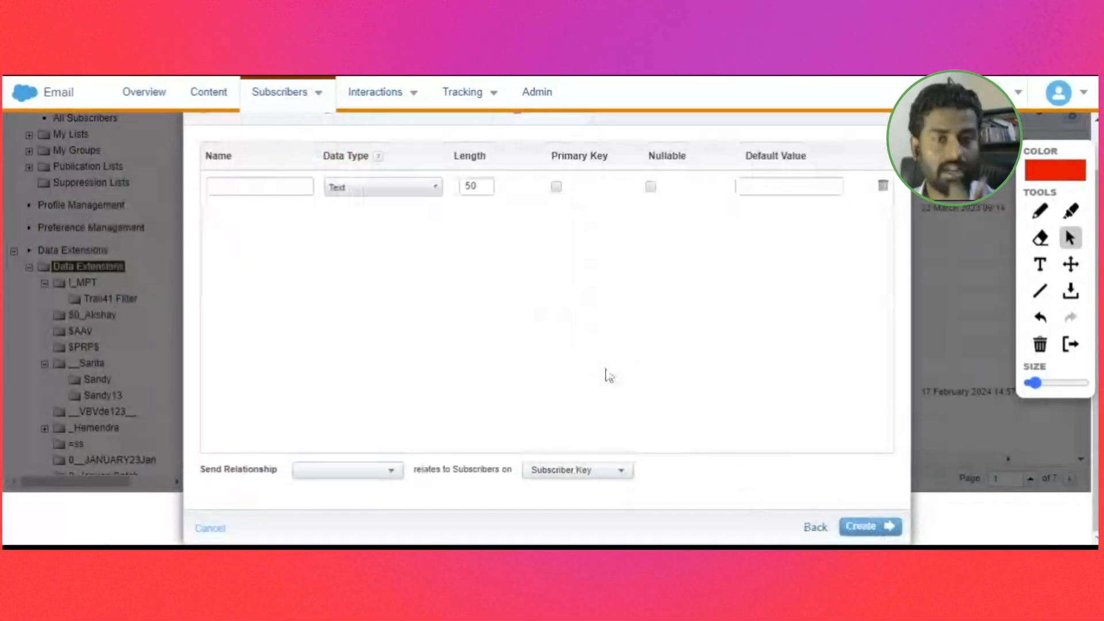
Step: Examine the field definition columns and the data types available for the first field
scroll(526, 344, "up", 1)
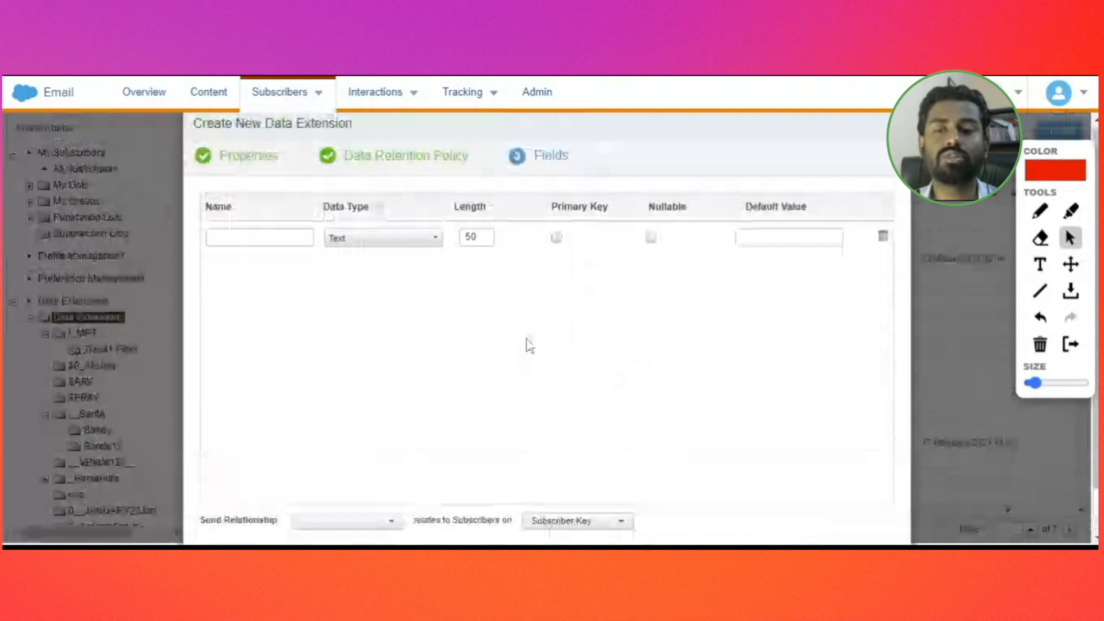
scroll(338, 304, "down", 1)
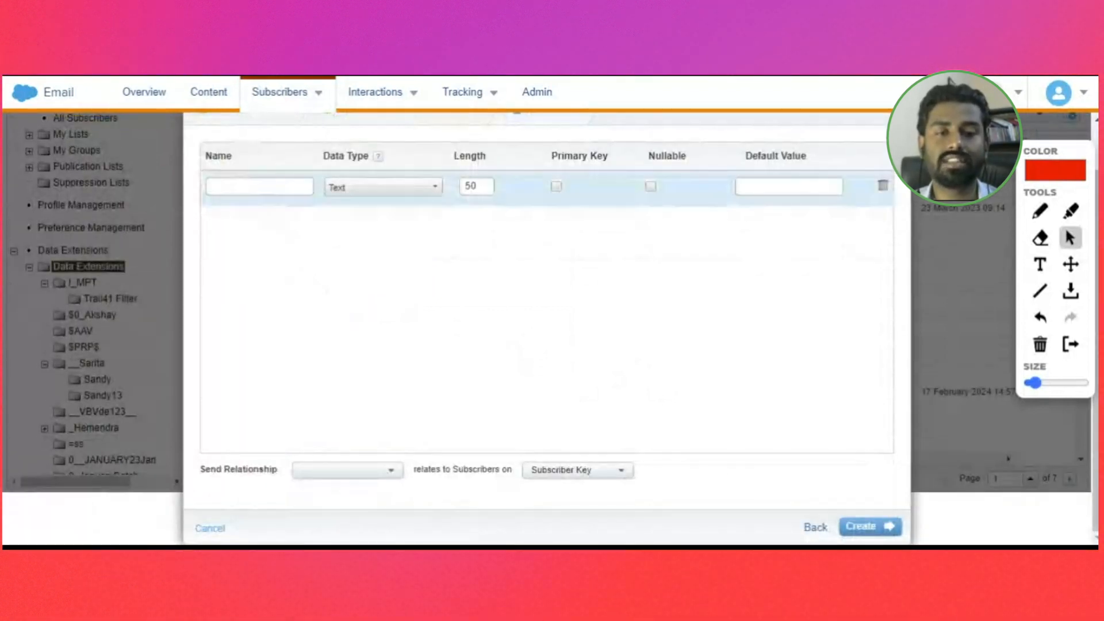
left_click(368, 192)
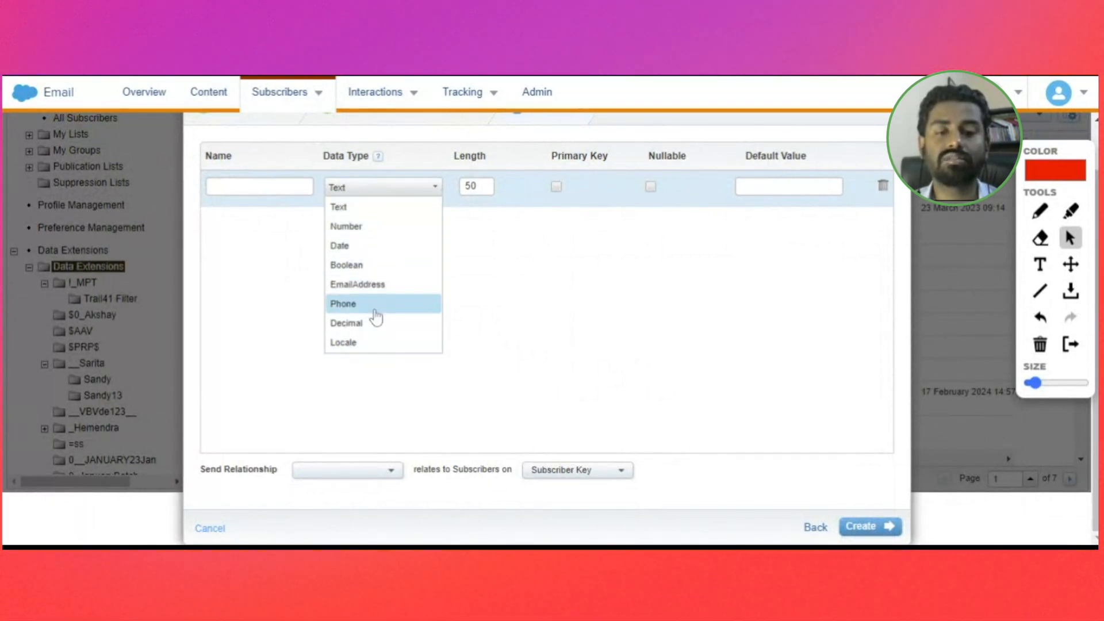
left_click(516, 277)
scroll(509, 272, "up", 1)
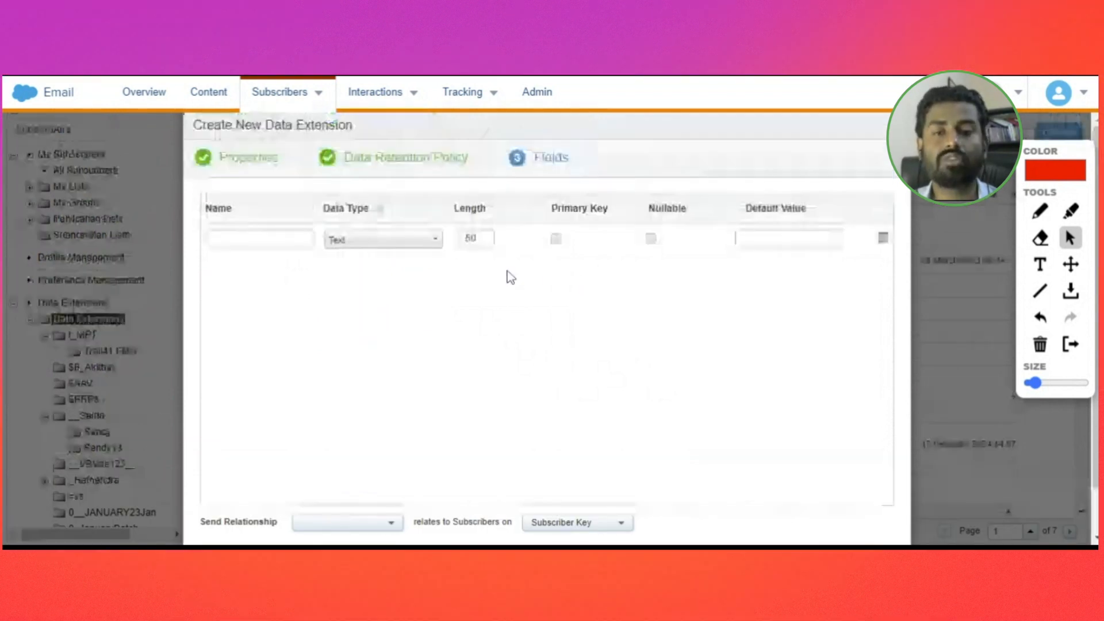
scroll(507, 272, "down", 1)
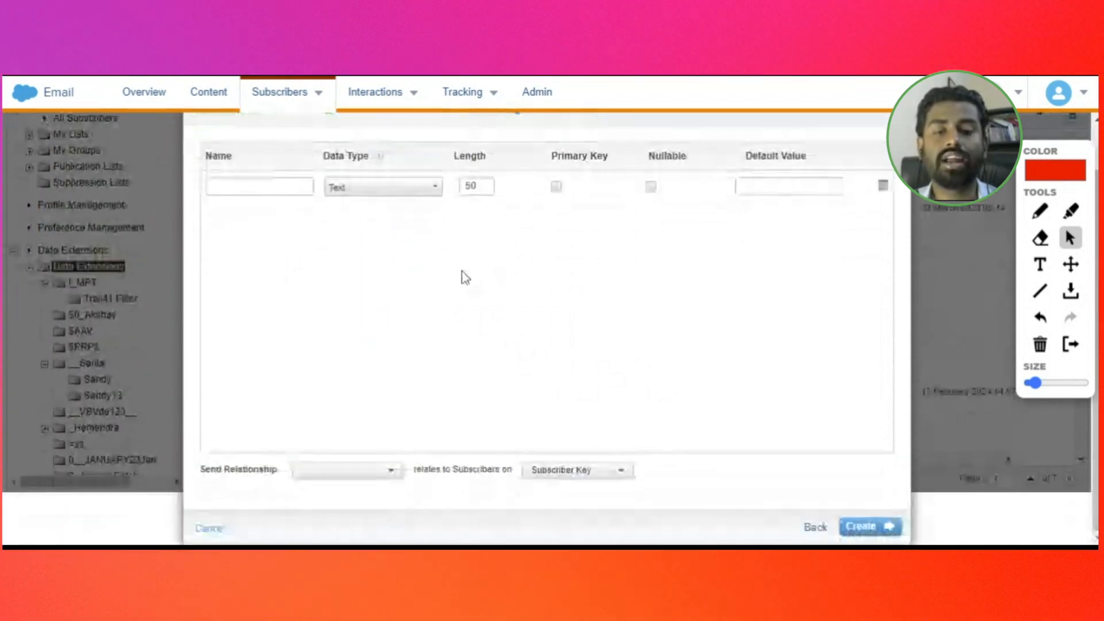
scroll(459, 272, "up", 1)
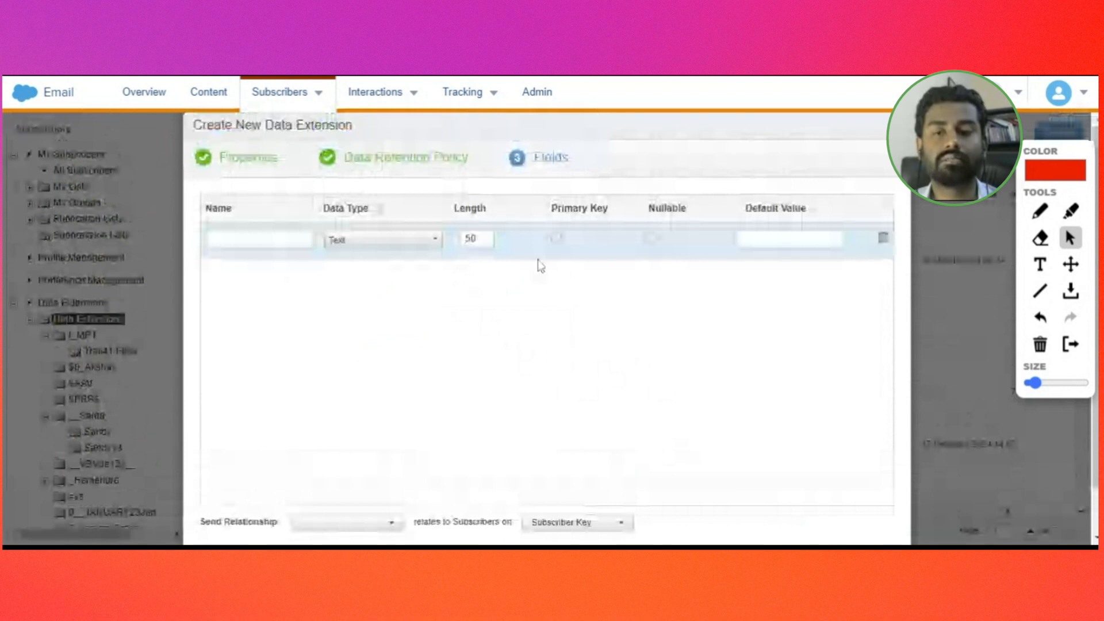
Step: Examine the empty field row and the Send Relationship options of the new data extension
scroll(455, 266, "down", 1)
scroll(451, 265, "down", 1)
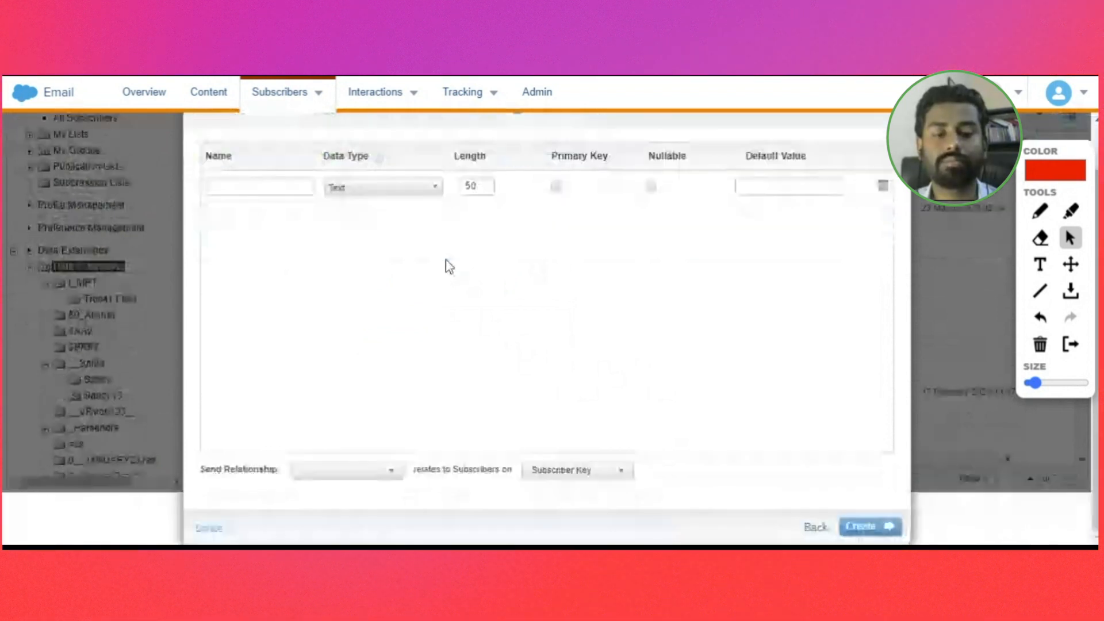
scroll(433, 283, "up", 1)
scroll(609, 282, "up", 1)
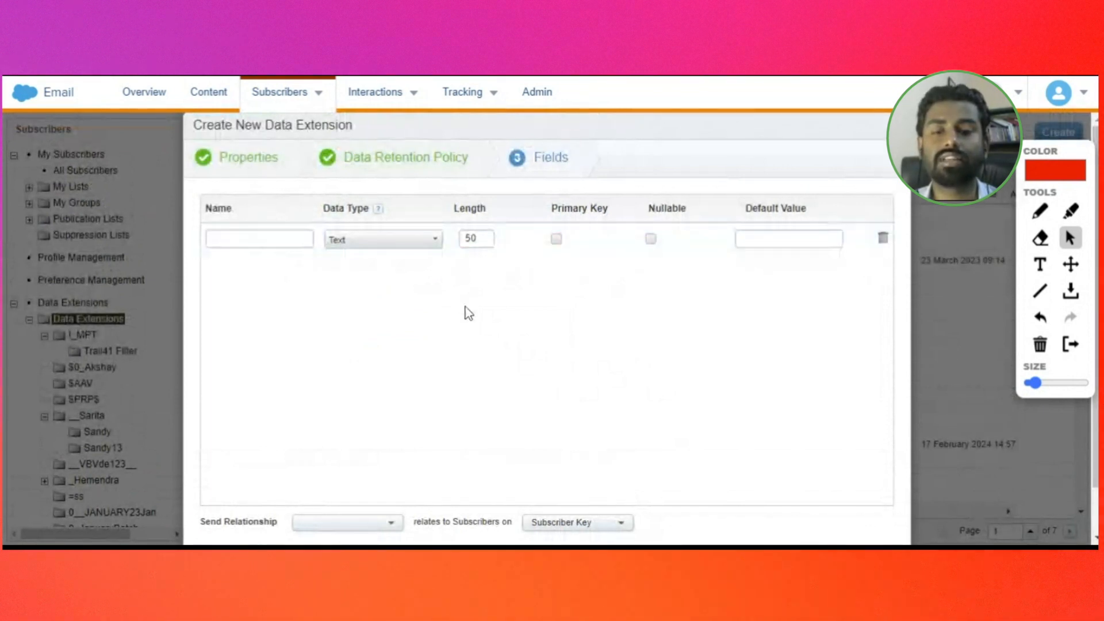
scroll(870, 532, "down", 1)
left_click(379, 472)
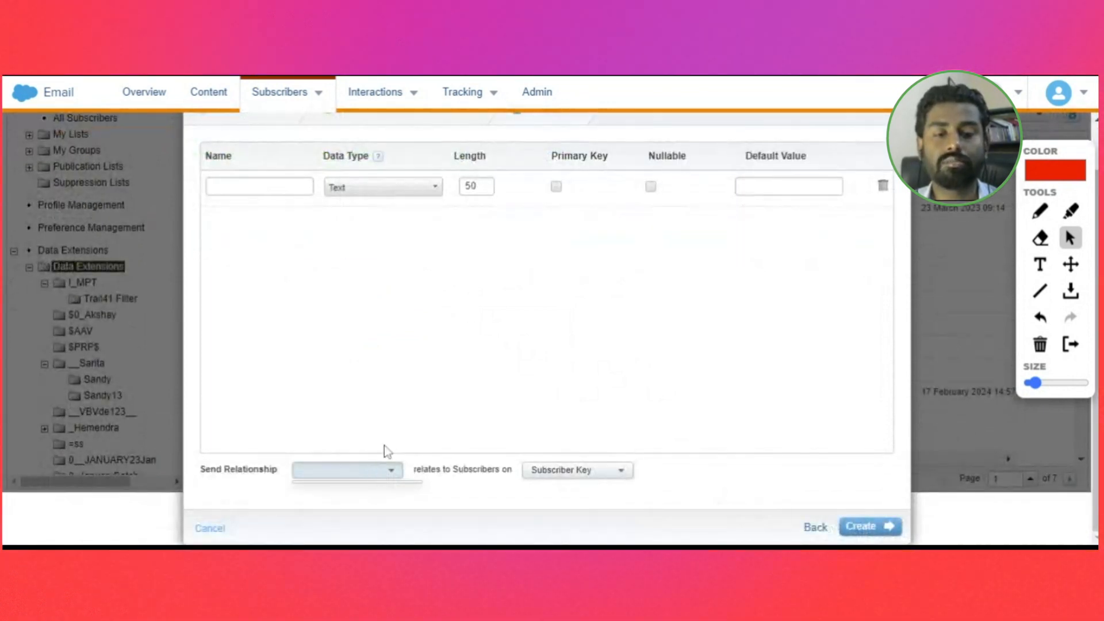
scroll(429, 240, "up", 1)
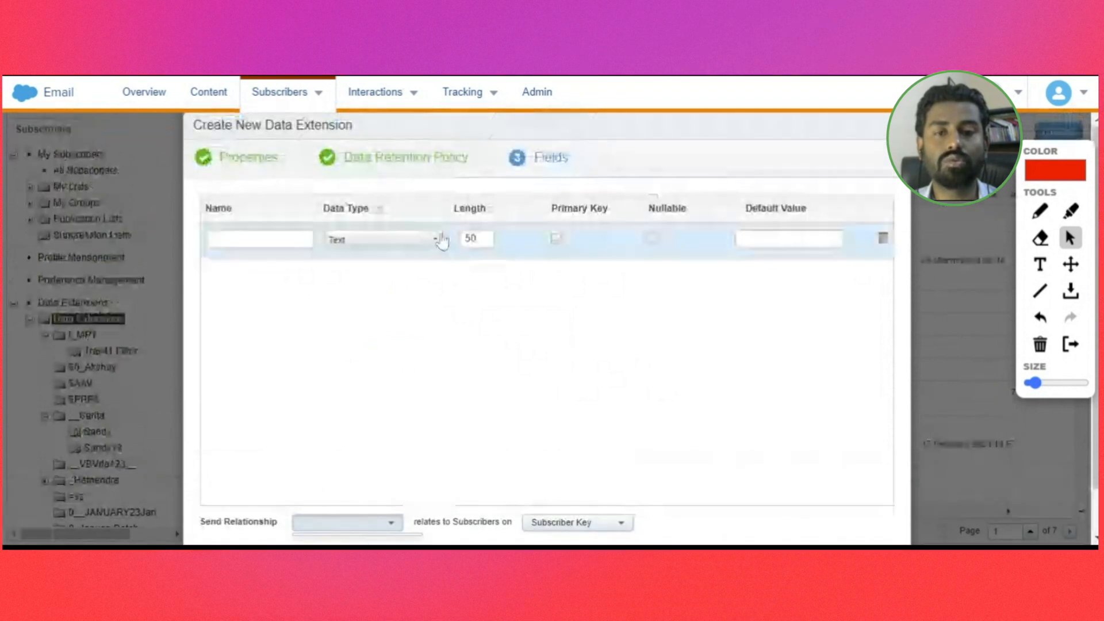
scroll(366, 247, "down", 1)
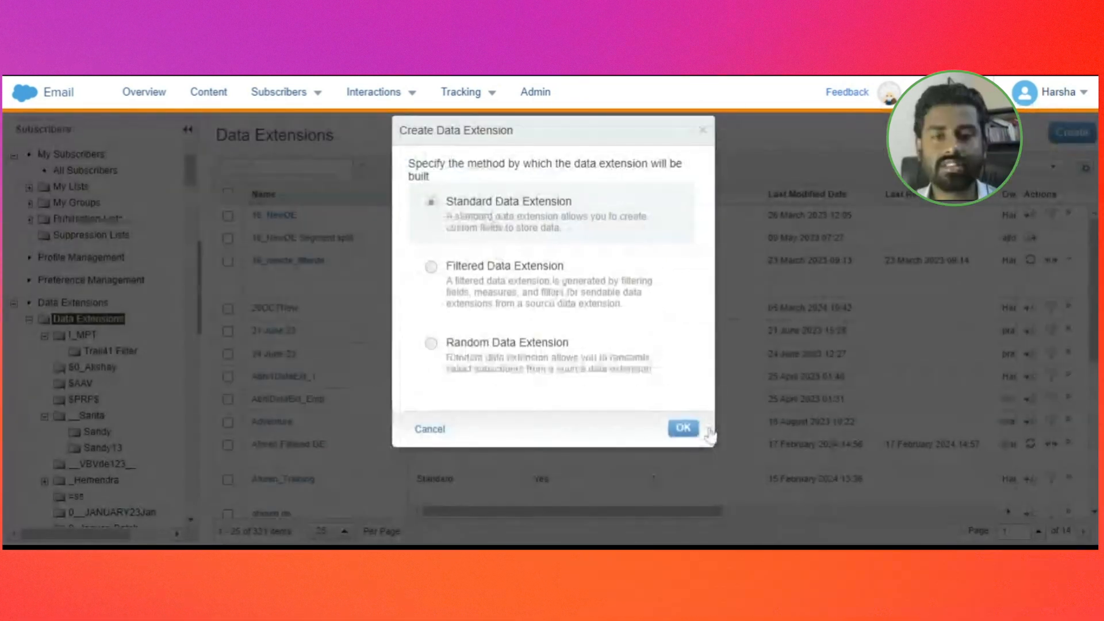
Step: Set up a sendable standard data extension named DemoList13April and continue to its field definitions with the retention setting off
left_click(685, 428)
type("DemoList13April")
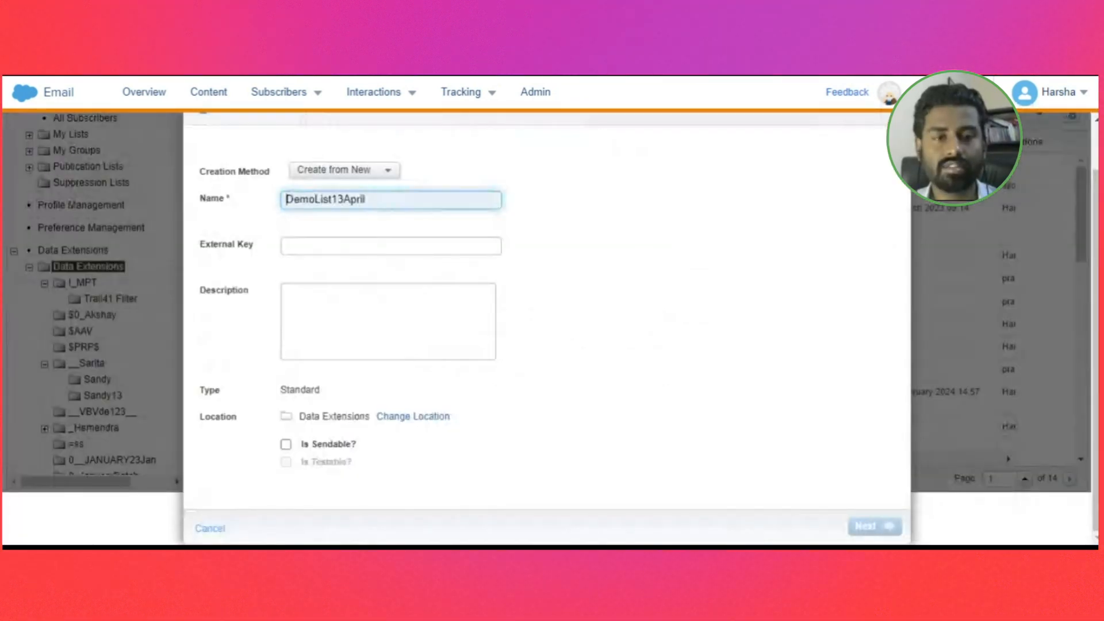
left_click(285, 444)
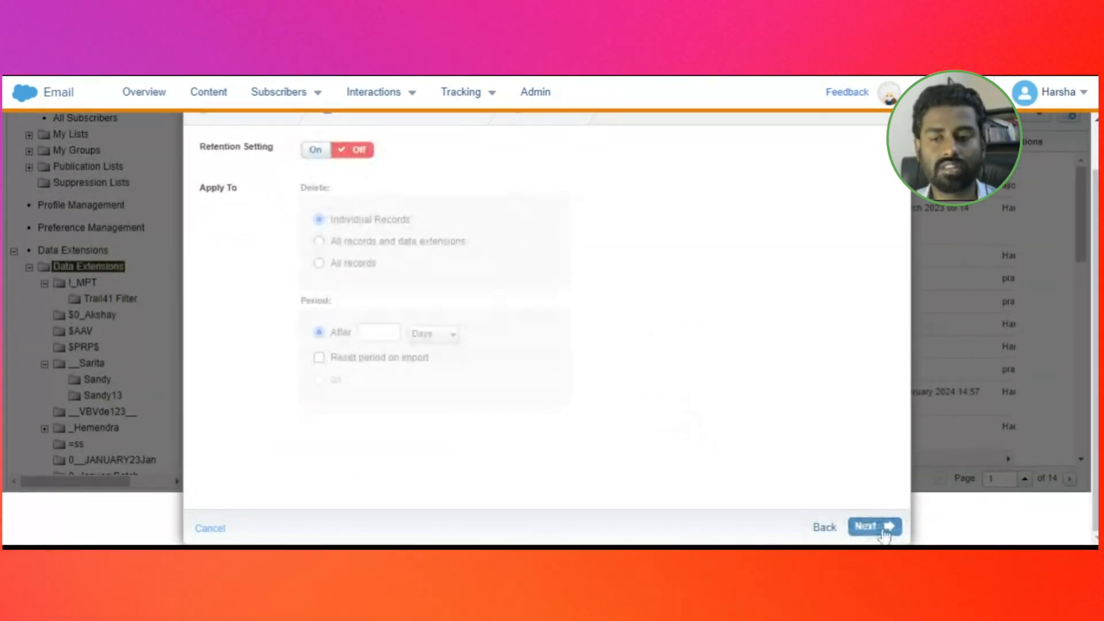
left_click(874, 527)
Step: Check the Send Relationship choices and keep the relation to subscribers on Subscriber Key
left_click(354, 471)
left_click(359, 475)
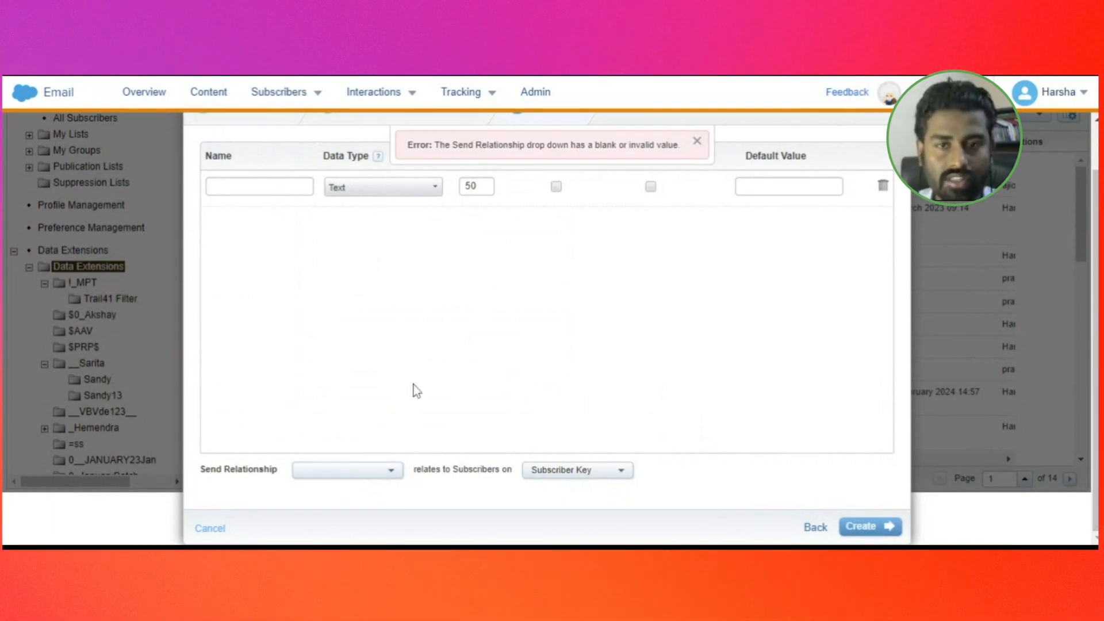
left_click(697, 141)
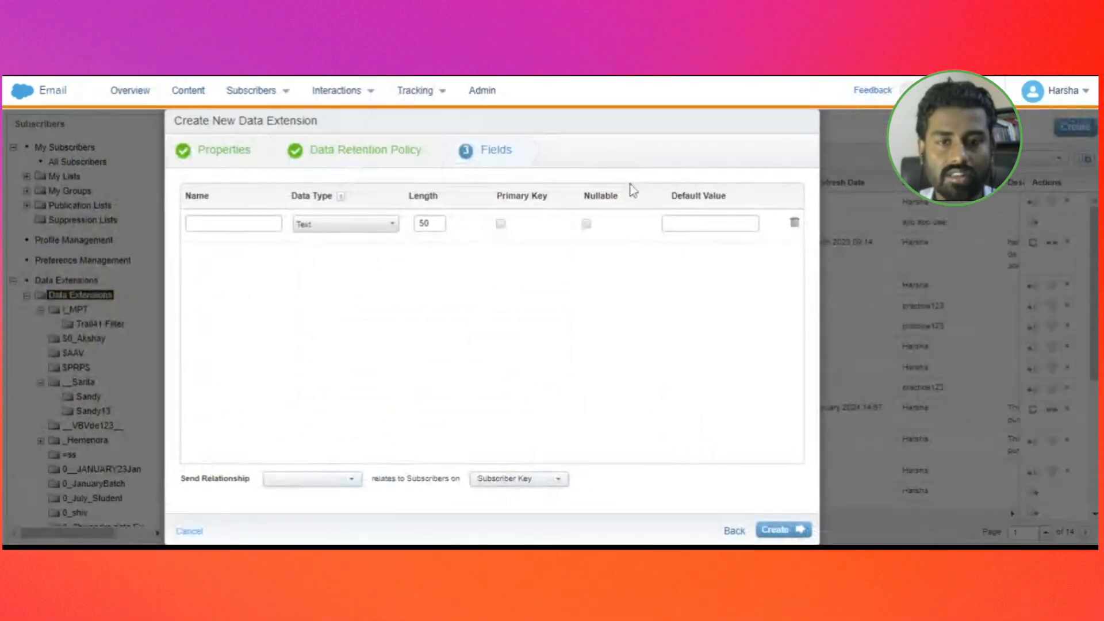
left_click(317, 485)
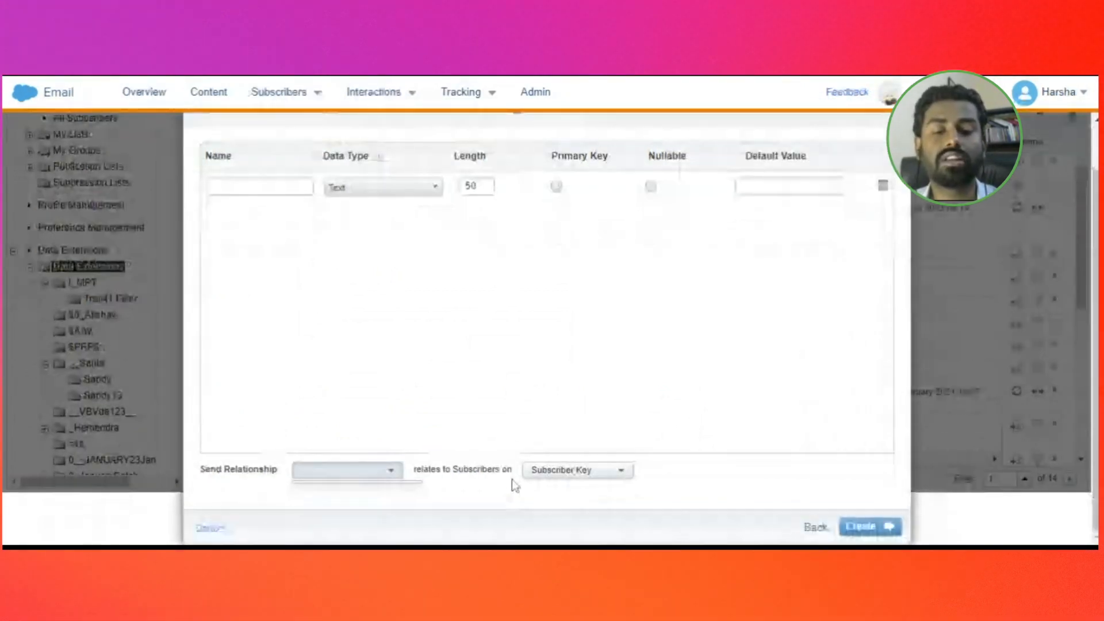
left_click(574, 477)
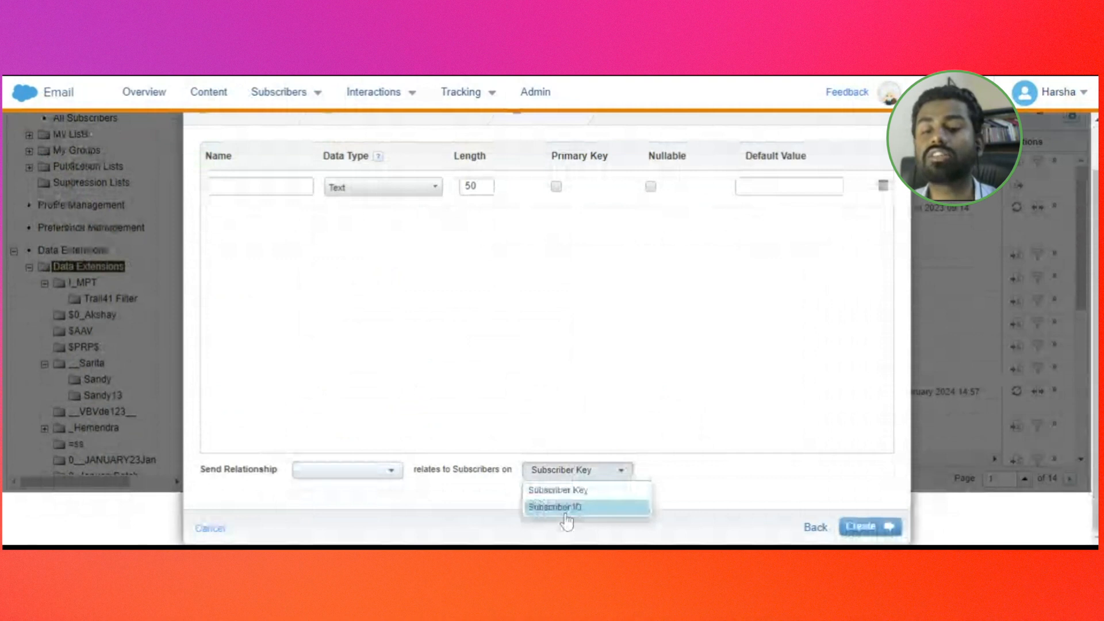
left_click(575, 492)
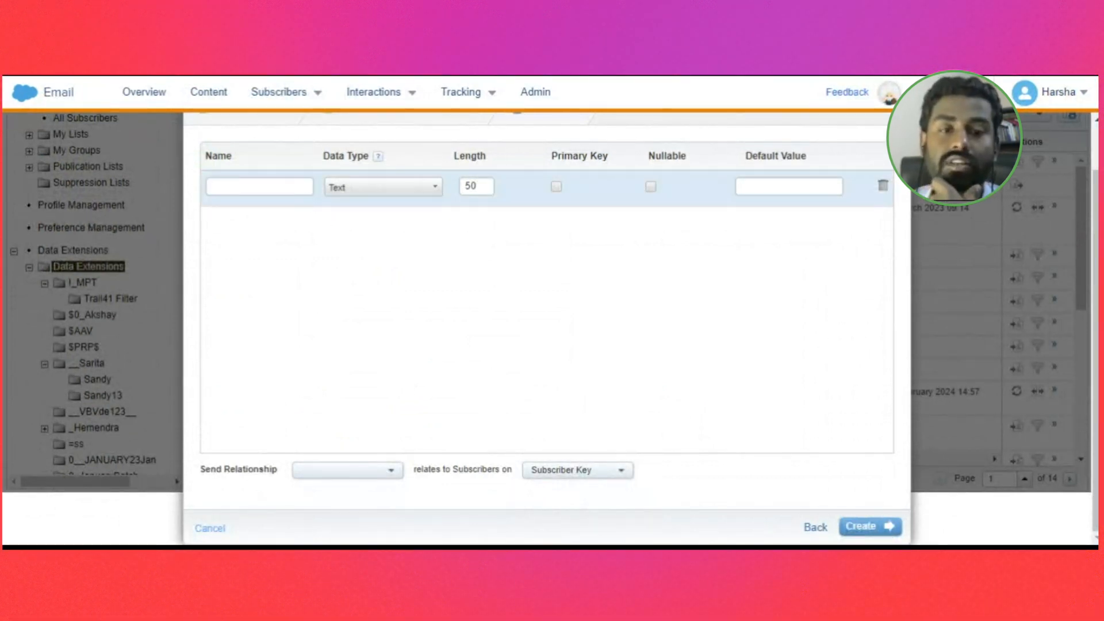
Step: Name the first three fields of the data extension Name, Email and Position
left_click(357, 189)
left_click(259, 186)
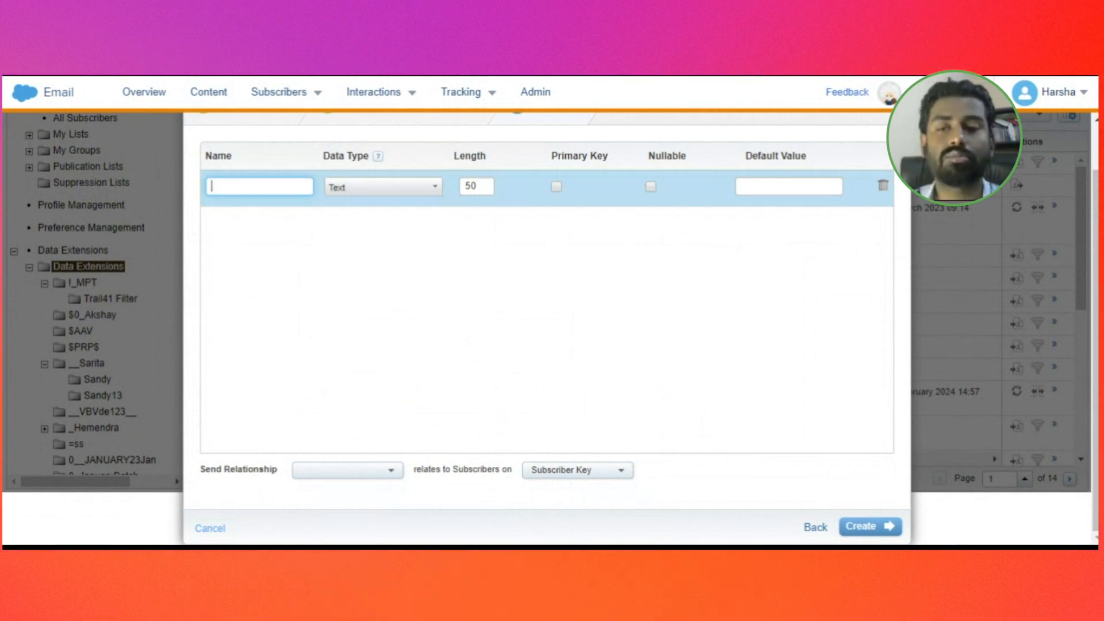
type("Name")
left_click(260, 223)
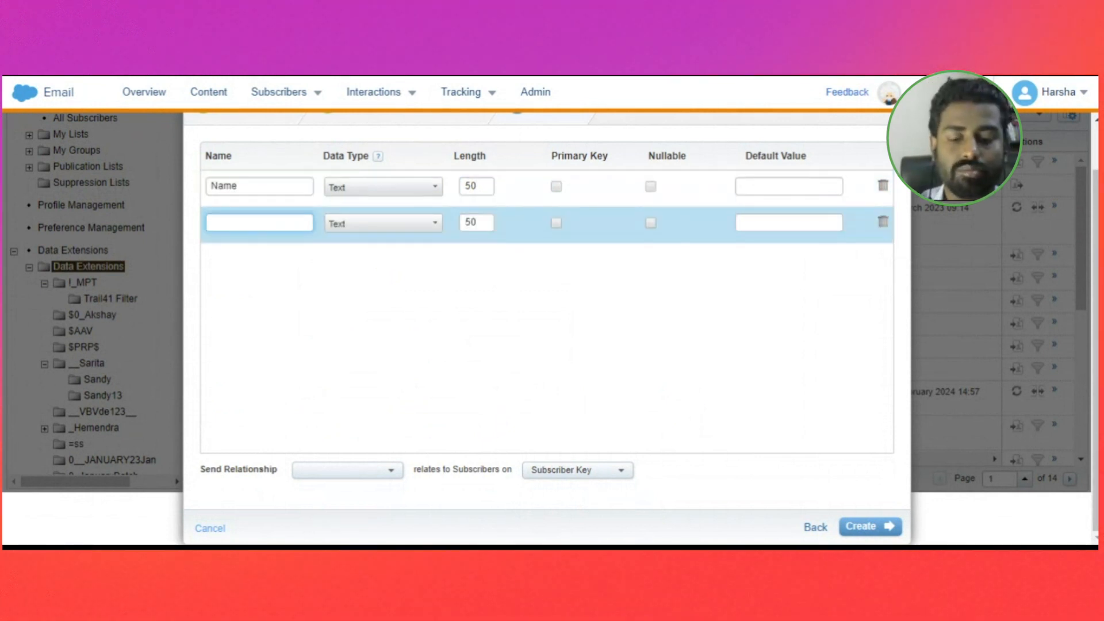
type("Email")
left_click(260, 259)
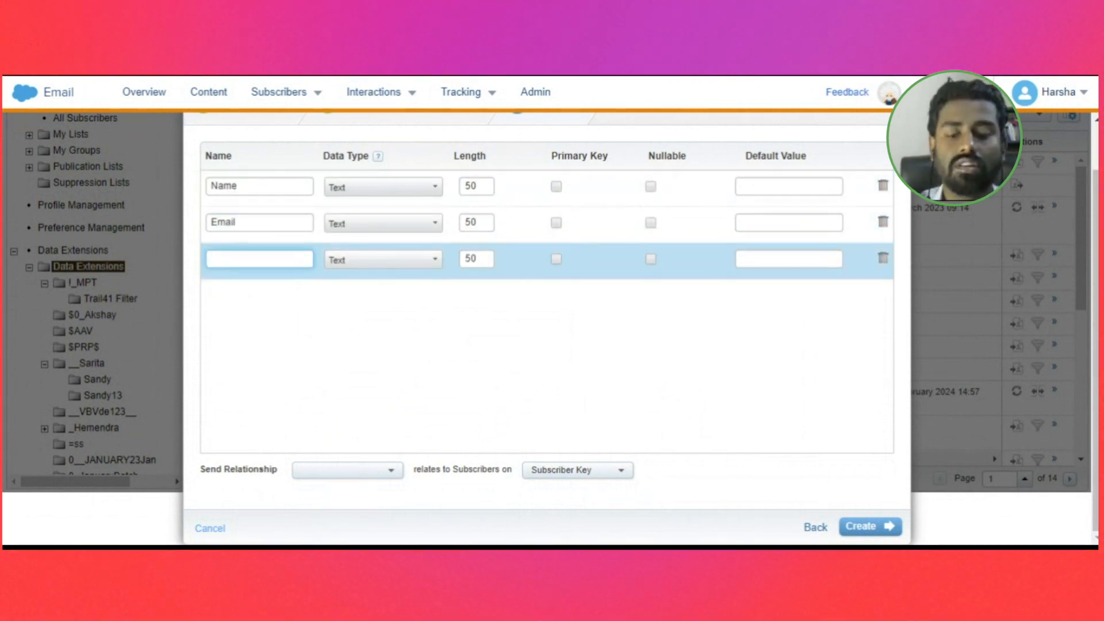
type("Age")
left_click(259, 295)
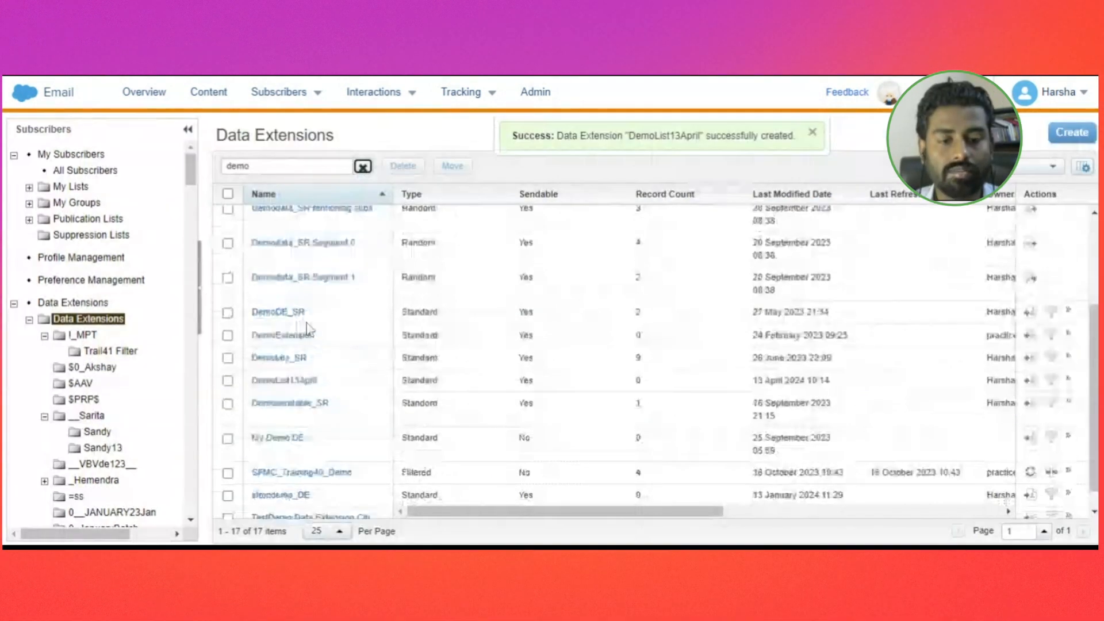
Step: Open DemoList13April from the data extension list and examine its record count and field definitions
scroll(306, 323, "down", 1)
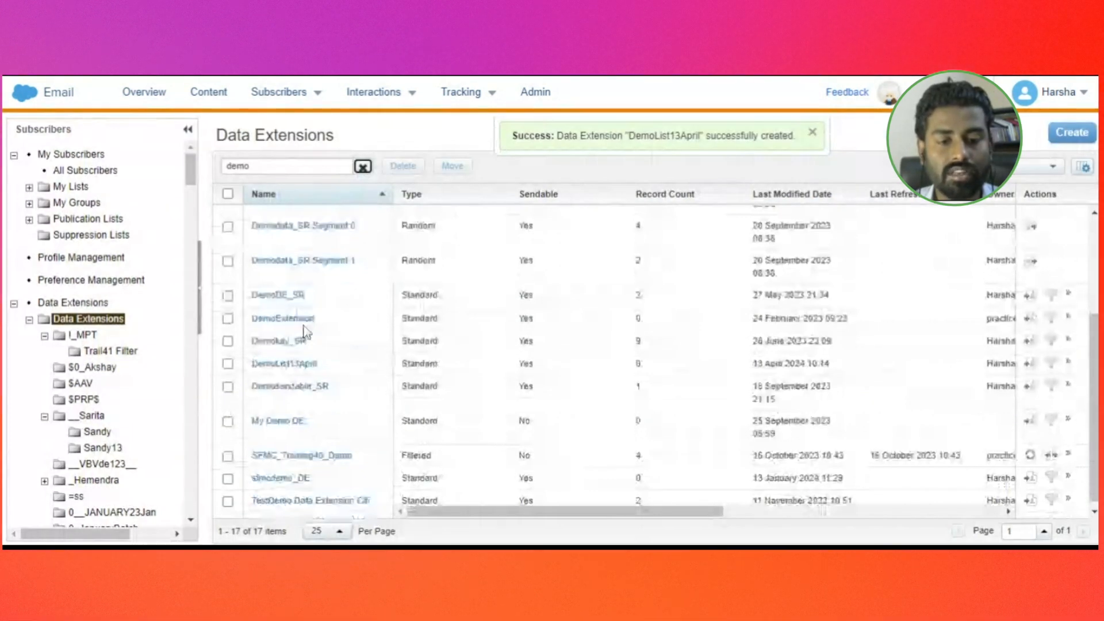
left_click(284, 360)
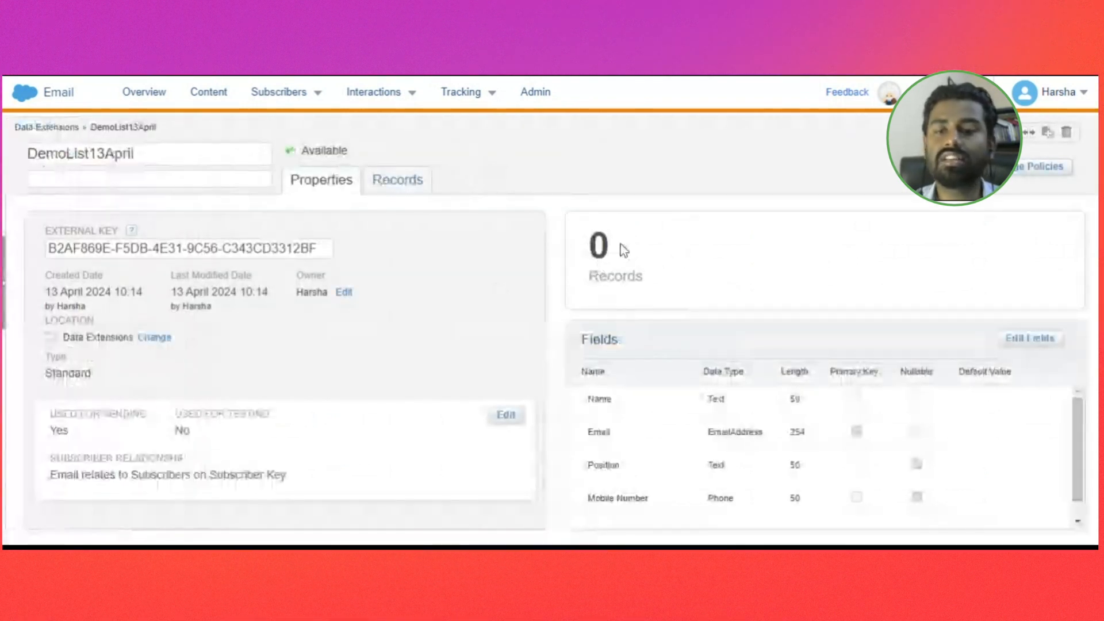
double_click(599, 248)
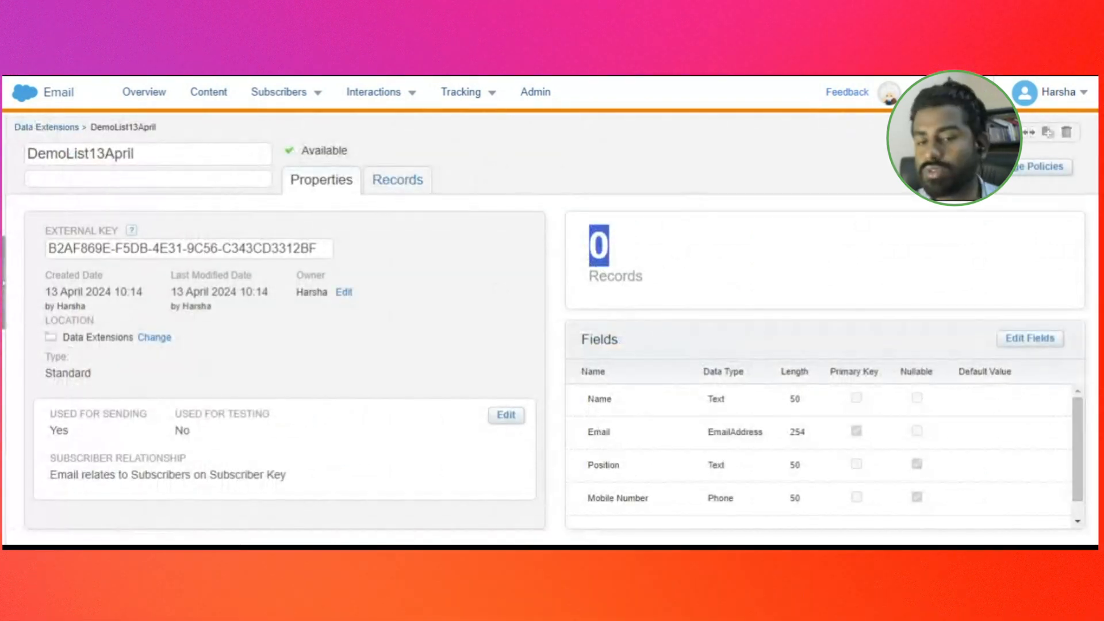
double_click(594, 371)
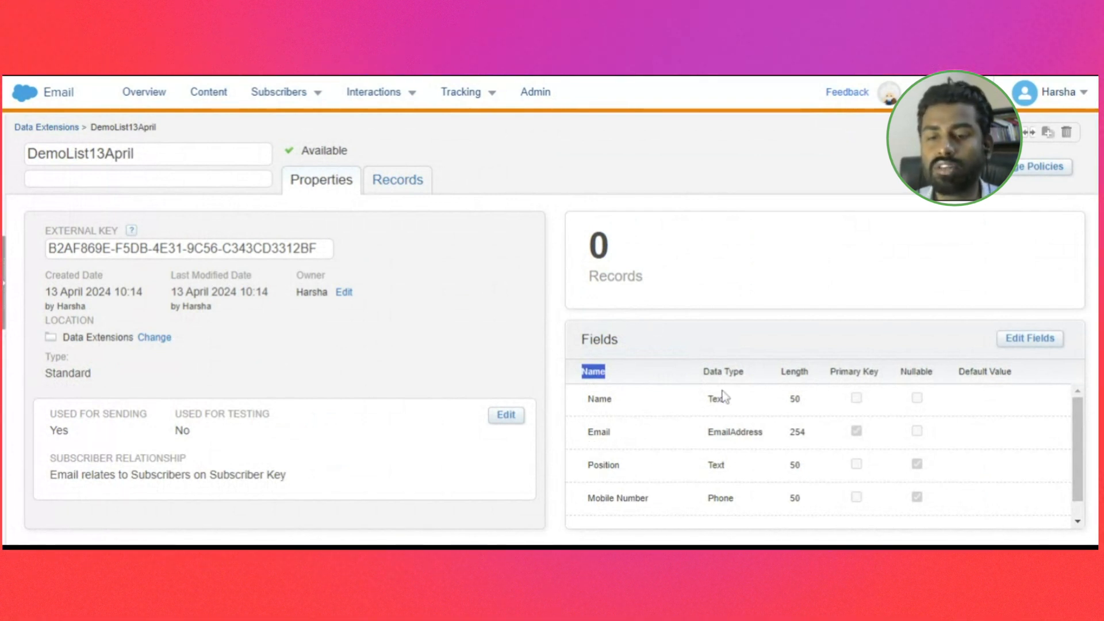
left_click_drag(702, 372, 748, 509)
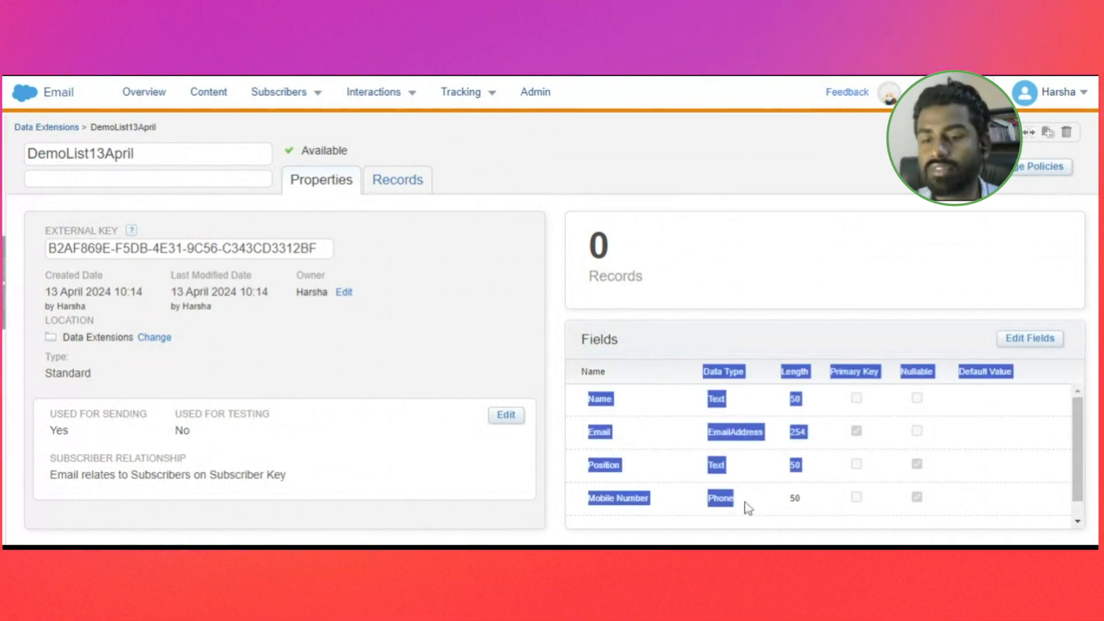
left_click(789, 386)
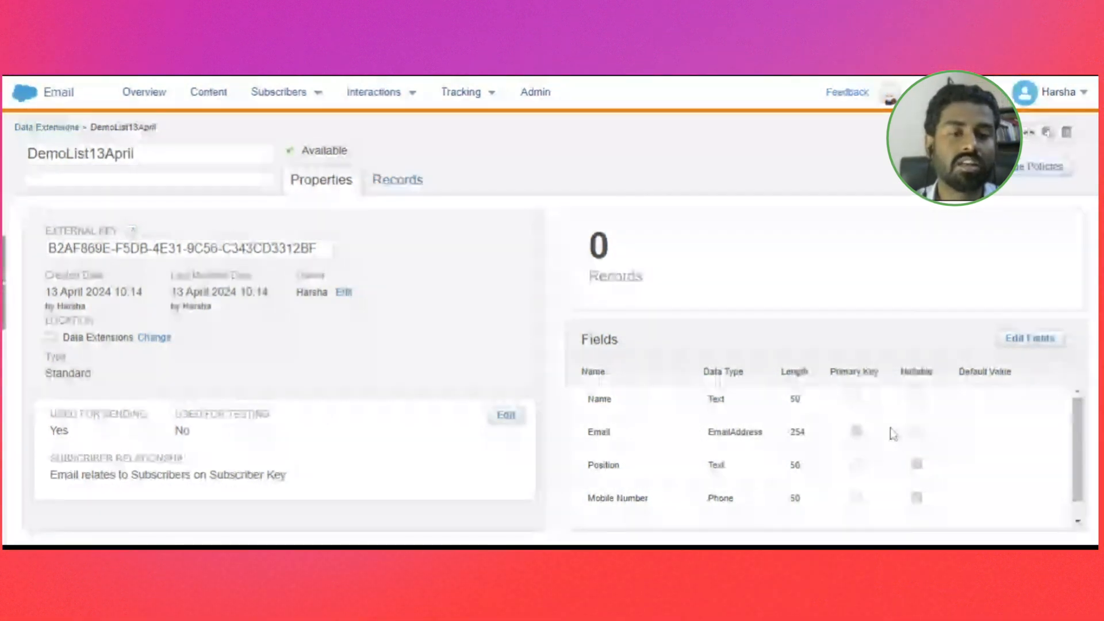
Step: Compare the records view of DemoList13April with its properties, ending on the records
left_click(398, 190)
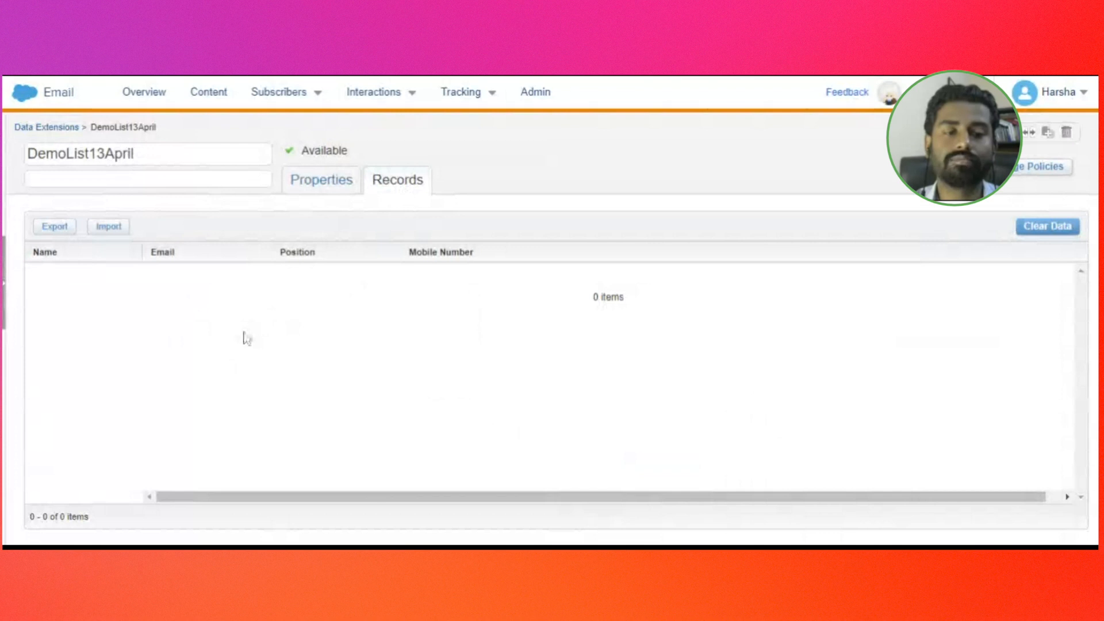
left_click(330, 183)
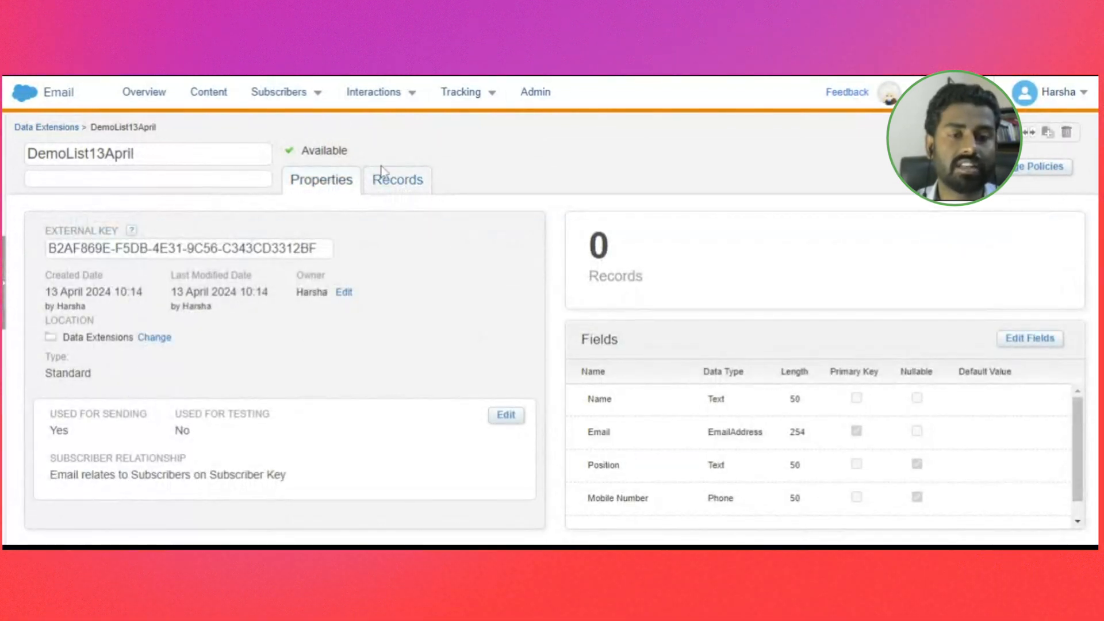
left_click(396, 189)
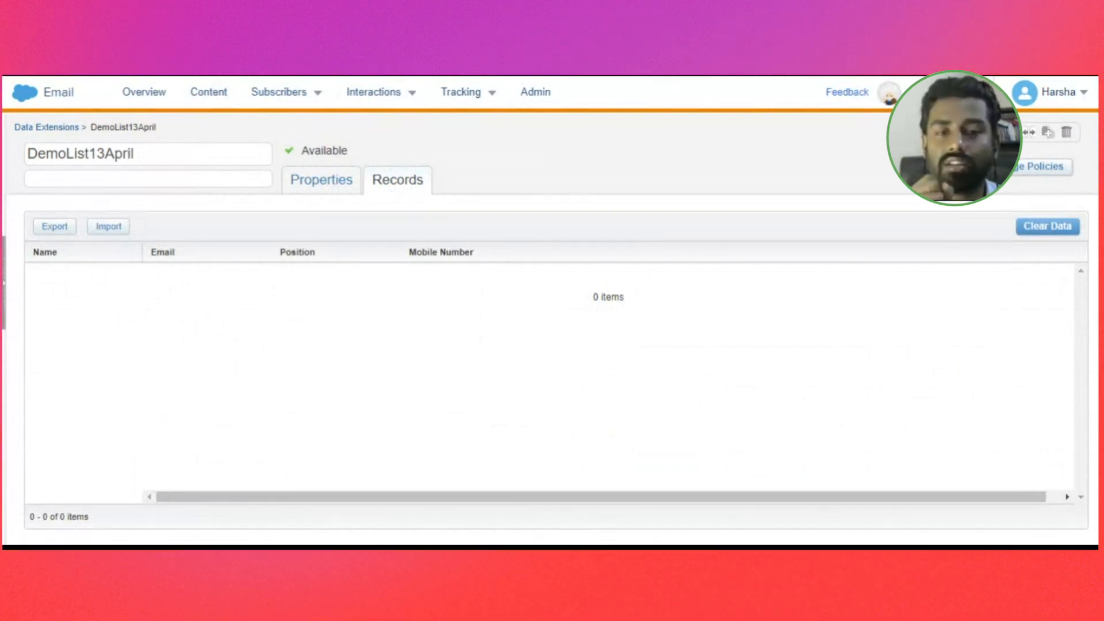
left_click(330, 187)
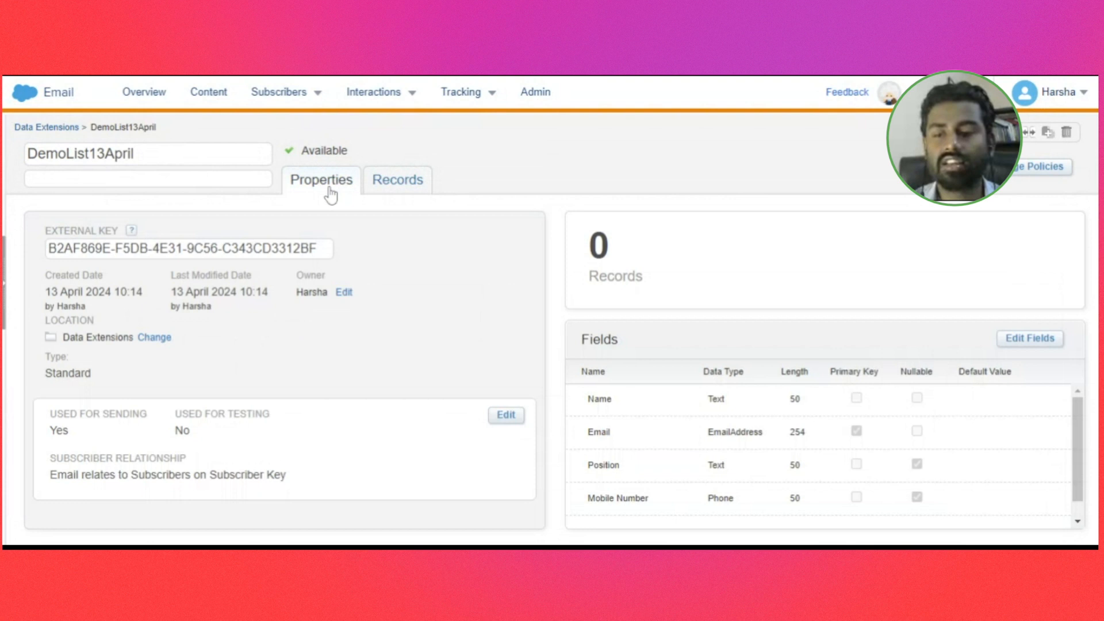
left_click(379, 178)
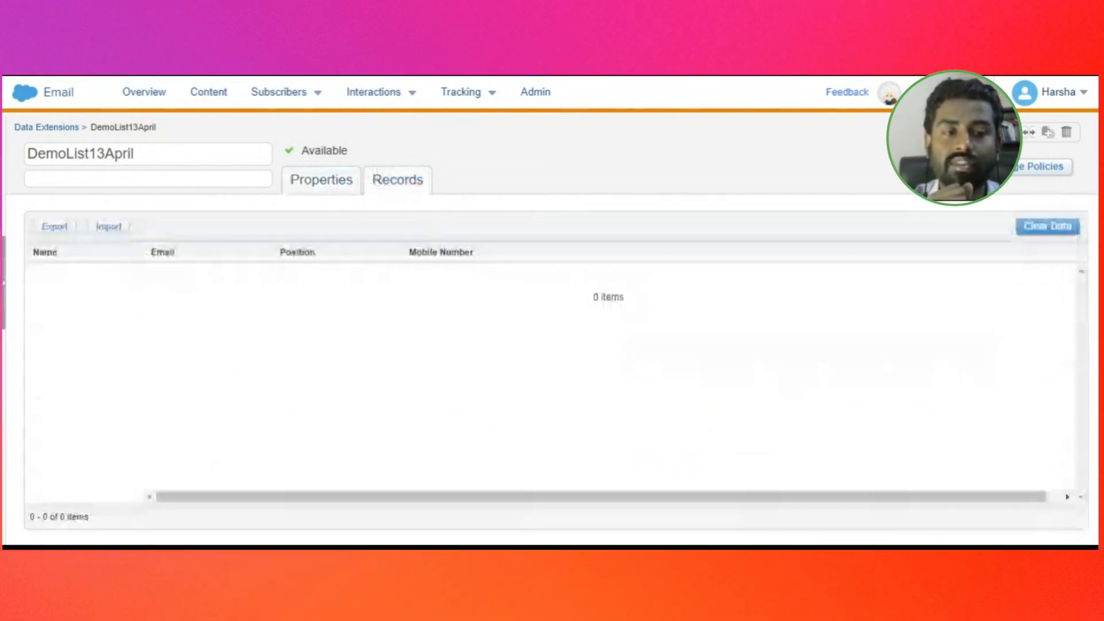
Step: Start an import into DemoList13April and examine the file location, delimiter, date format and import type options
left_click(107, 228)
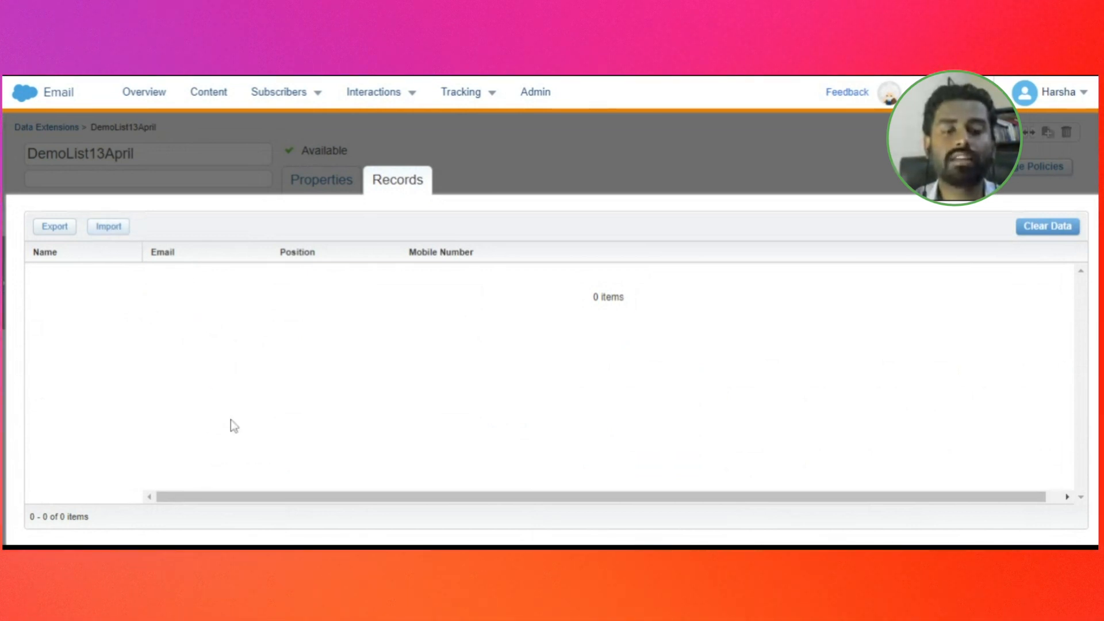
left_click_drag(271, 500, 109, 500)
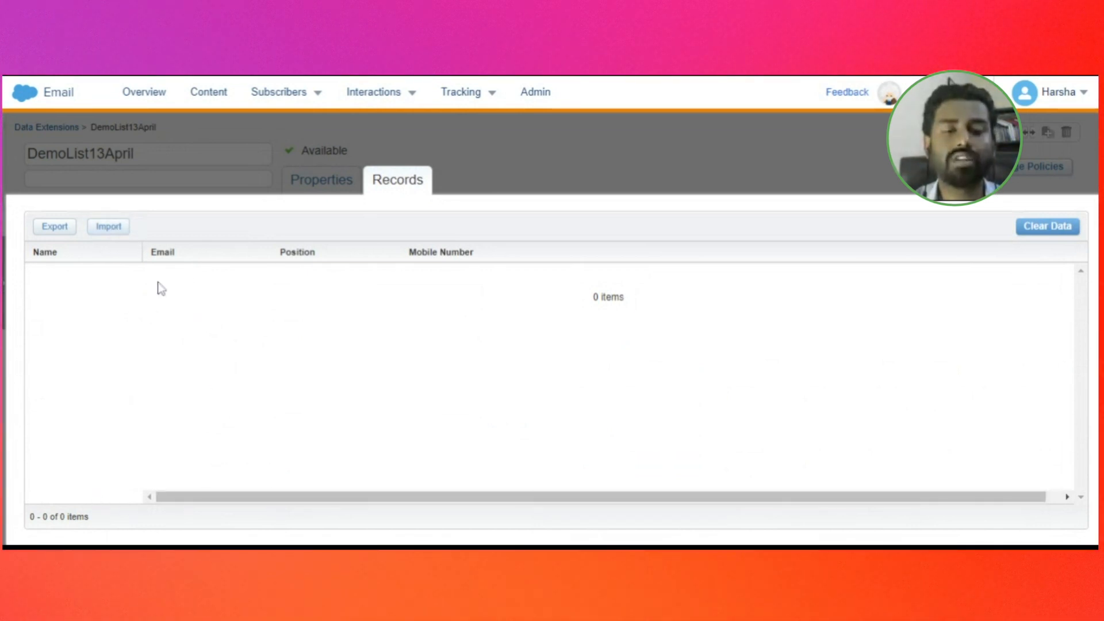
left_click(130, 233)
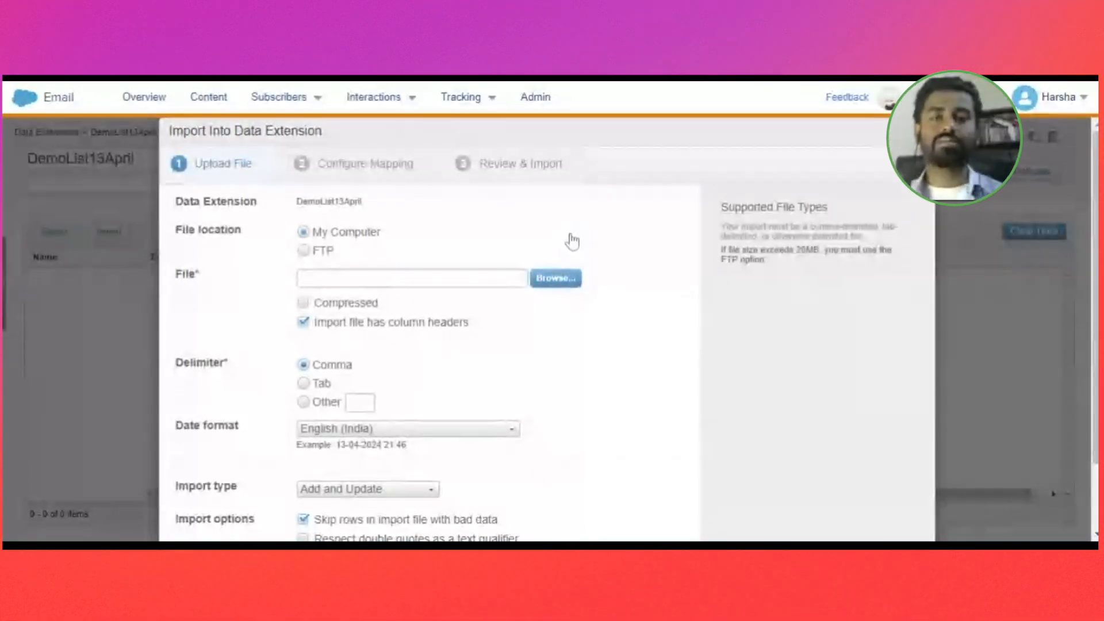
scroll(326, 299, "down", 1)
scroll(502, 301, "up", 1)
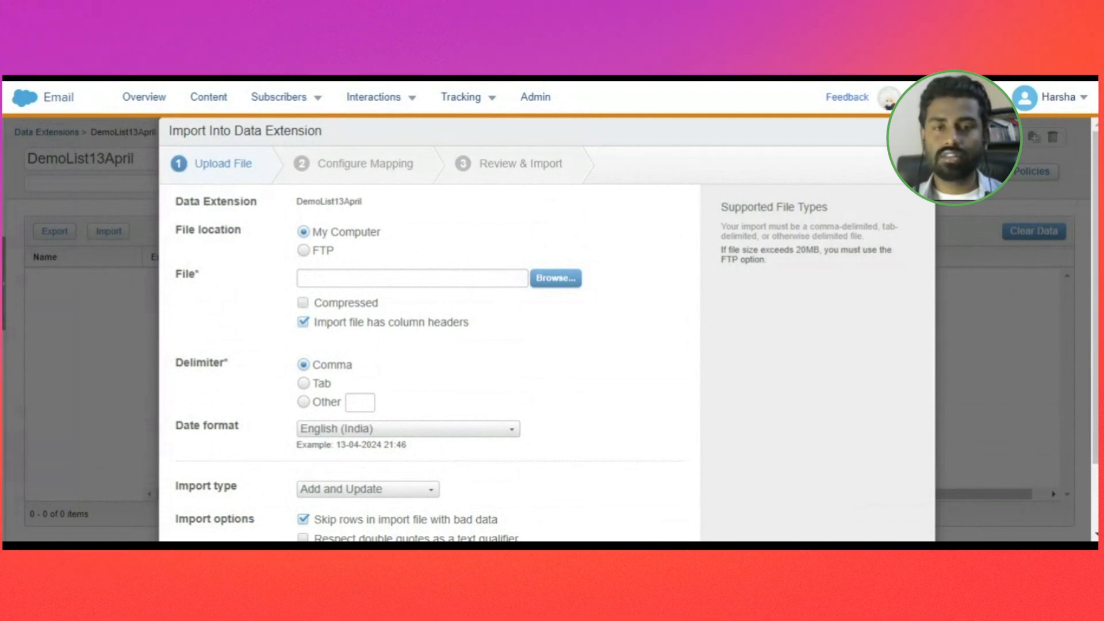
mouse_move(348, 94)
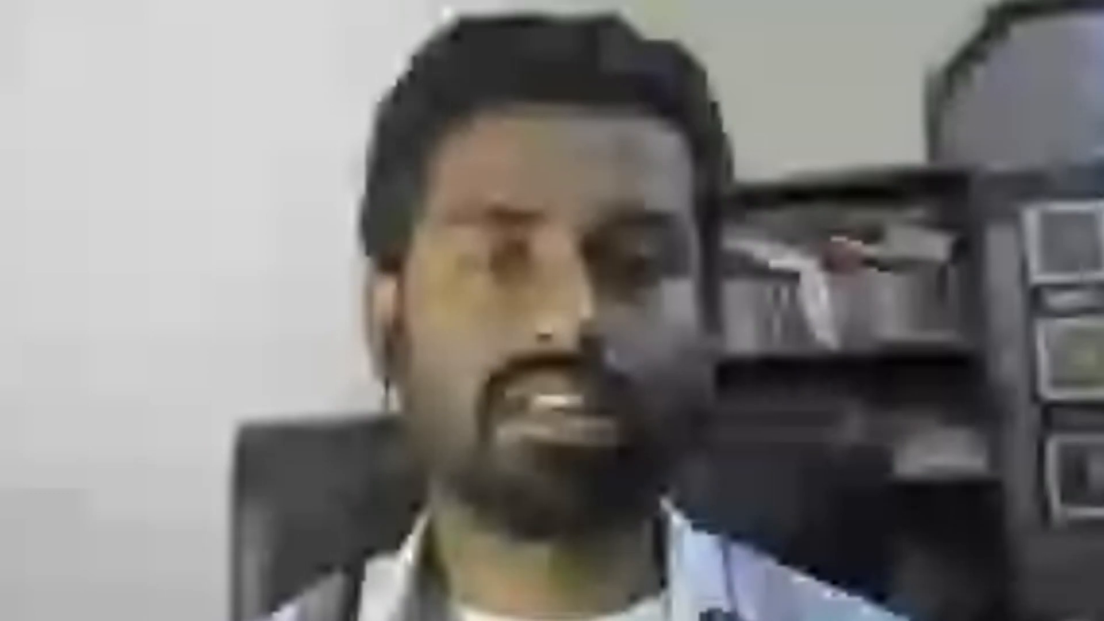